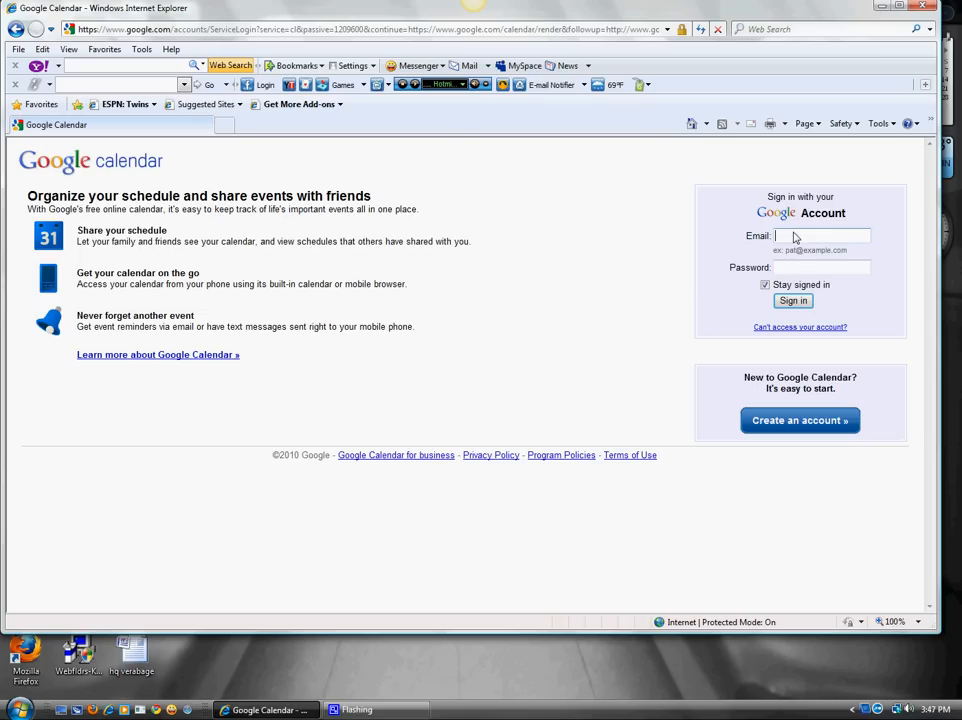
Go to the Gmail site from the browser's address bar.
click(273, 30)
text(gmail)
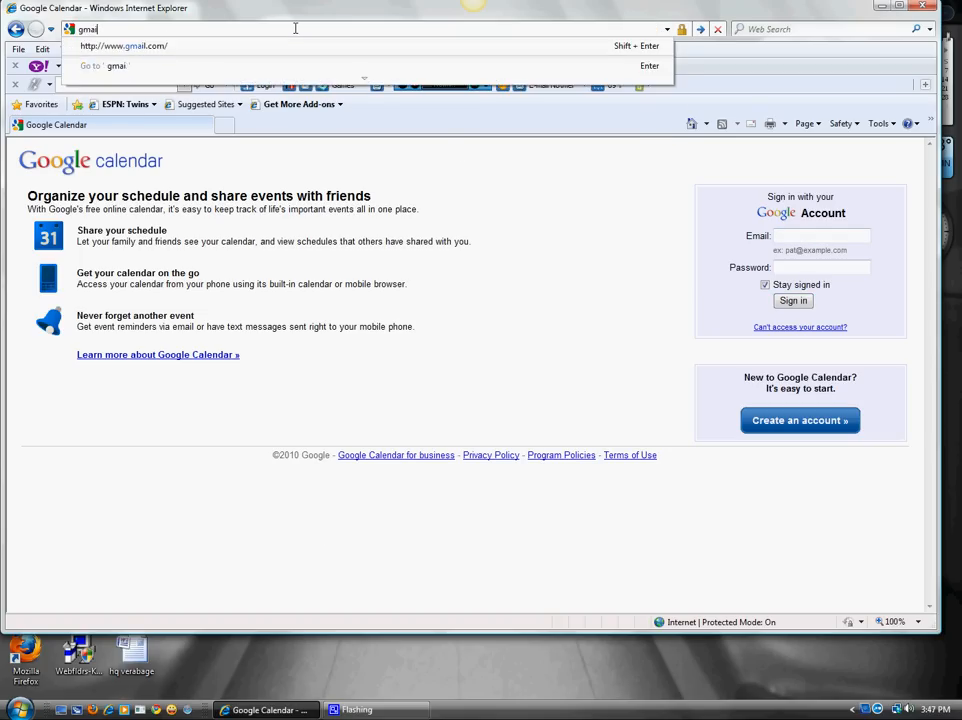
key(Return)
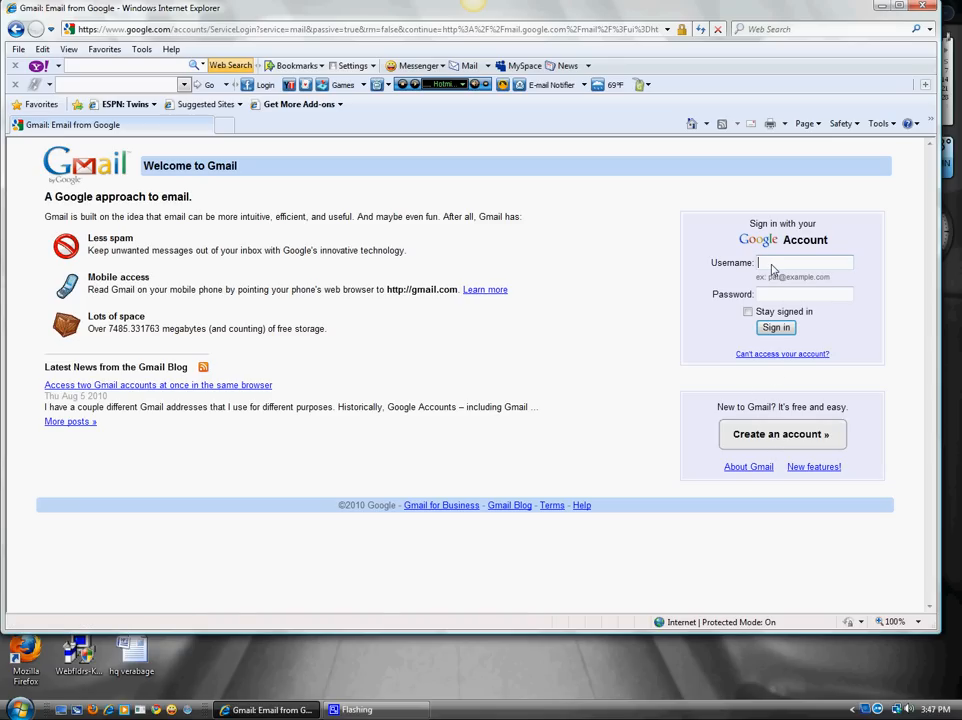
Sign in with the account's username and password.
key(Tab)
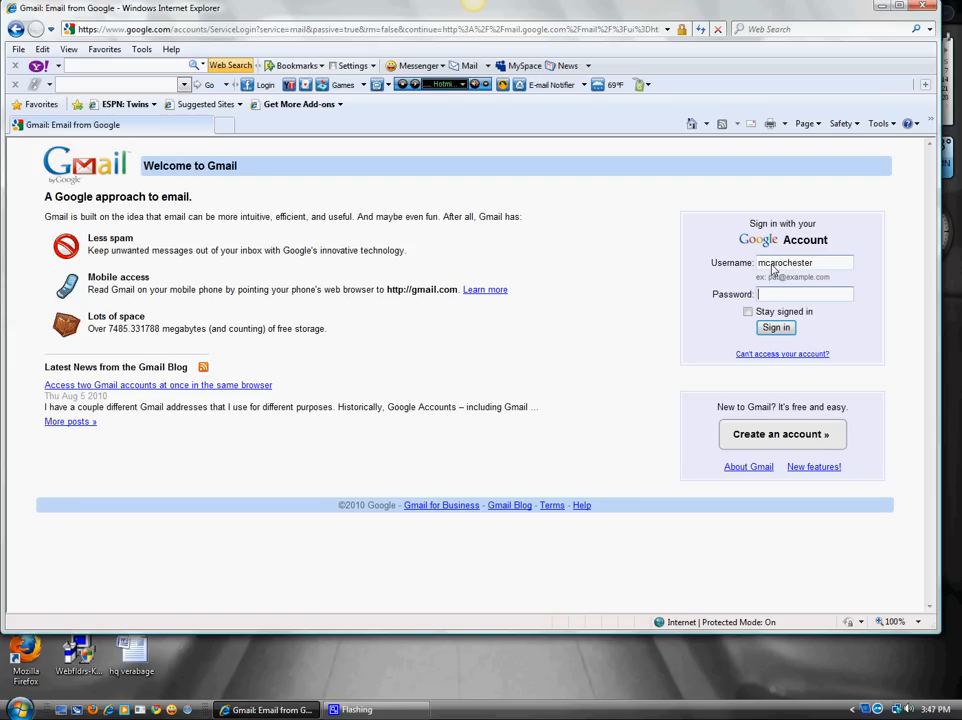
text(••••••••••)
key(Return)
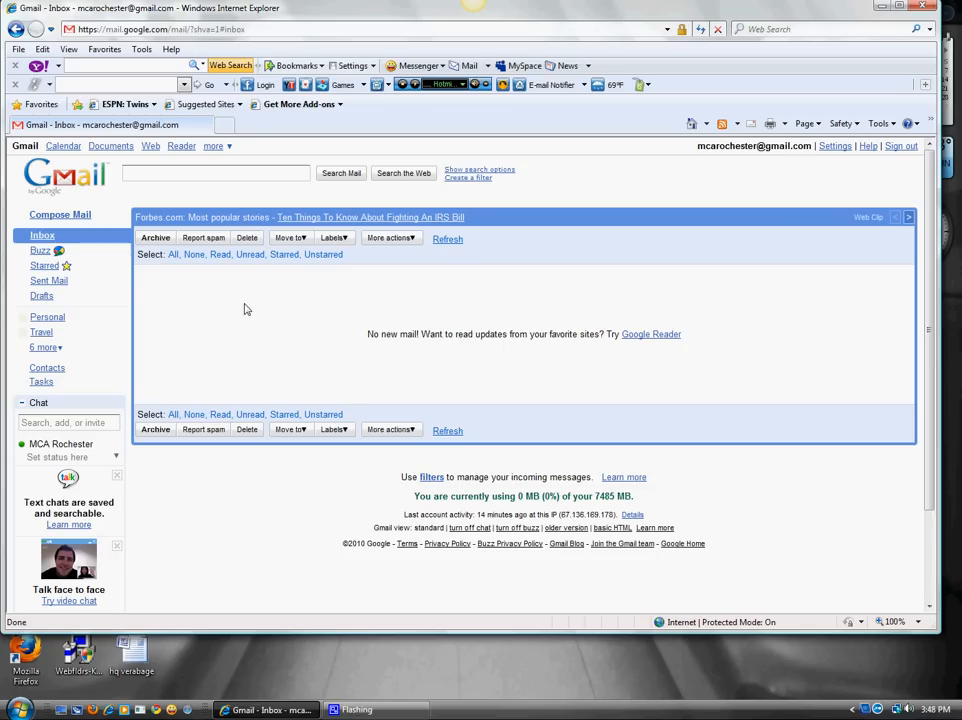
Open Calendar, show the Tasks calendar, and rename the main calendar 'Work Calendar'.
click(62, 148)
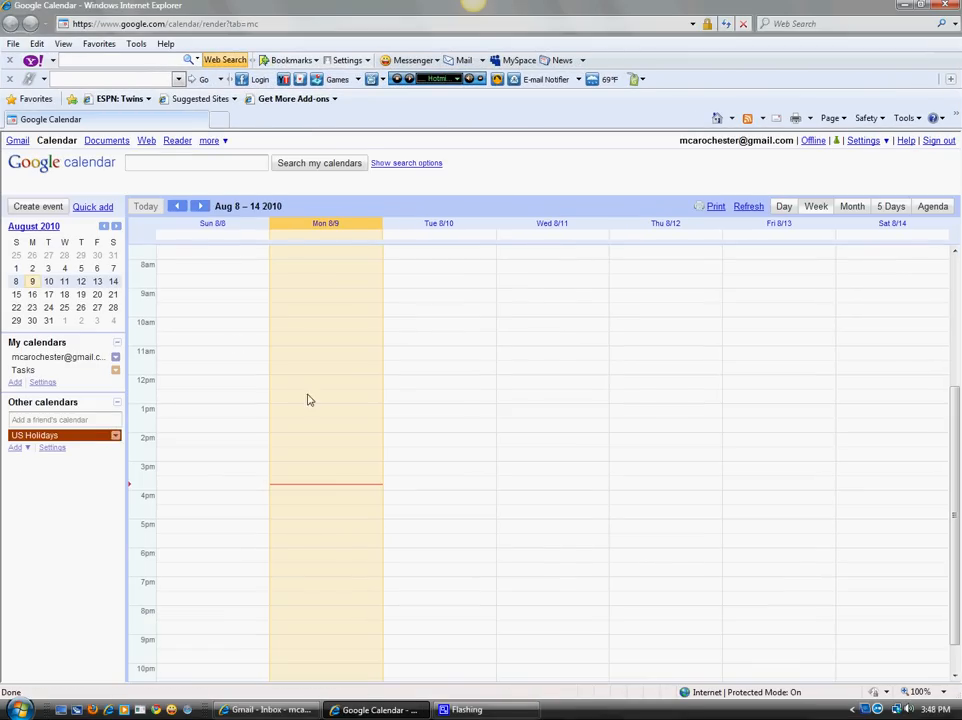
click(47, 370)
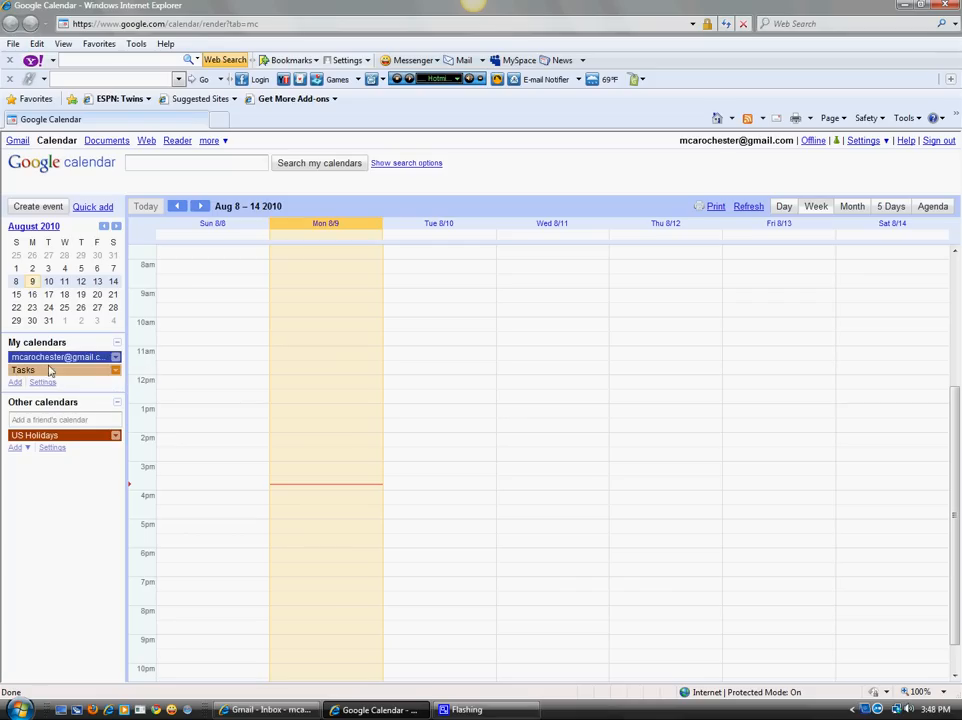
click(115, 357)
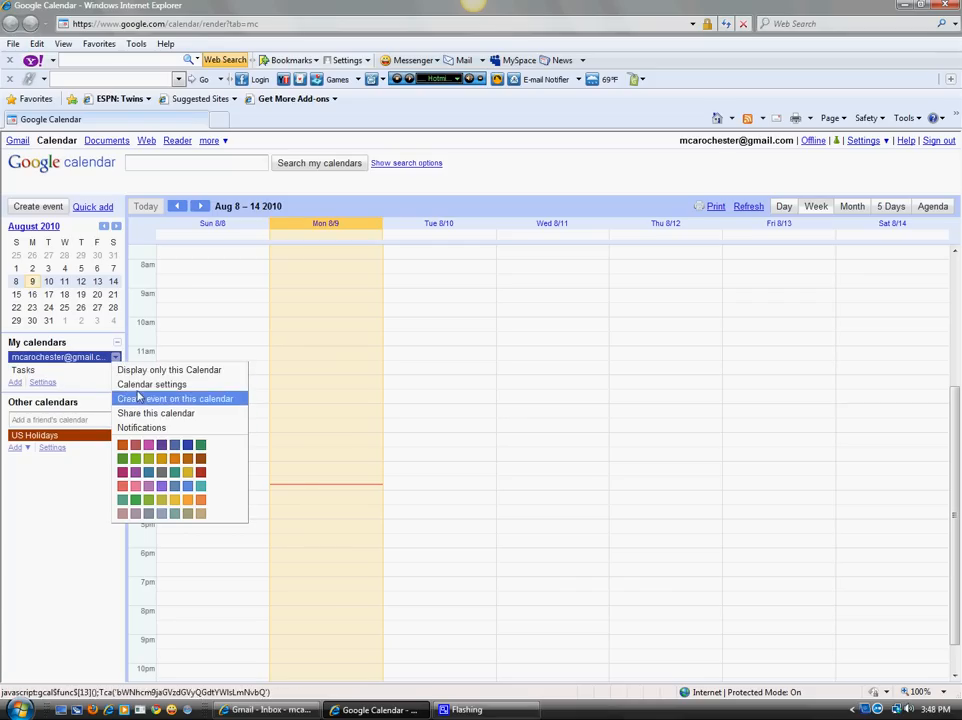
click(140, 386)
drag(365, 276, 122, 277)
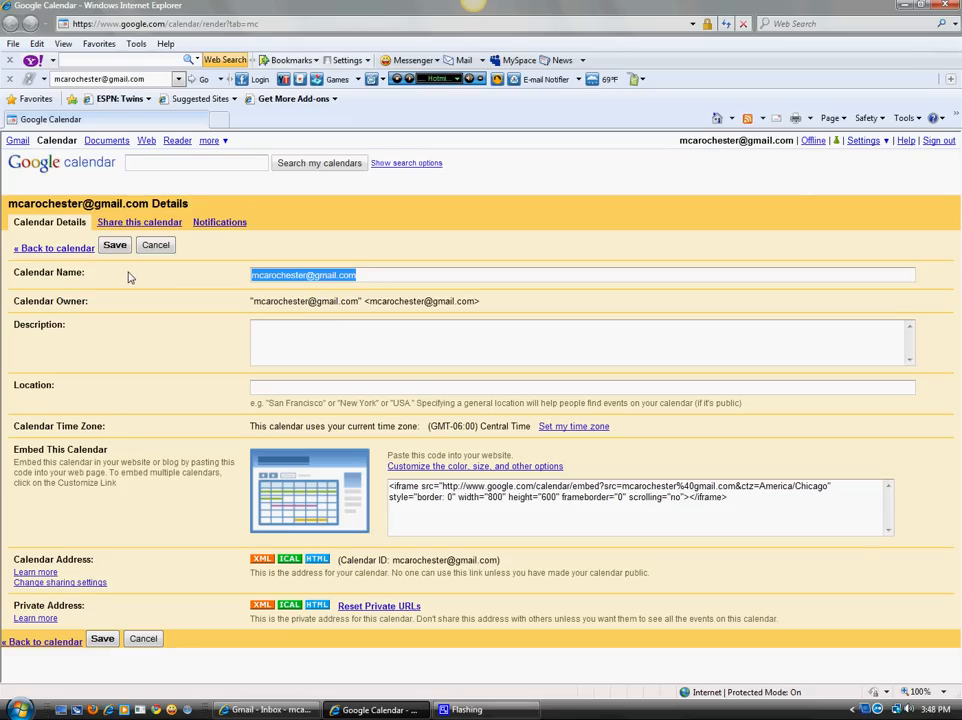
text(Work Calendar)
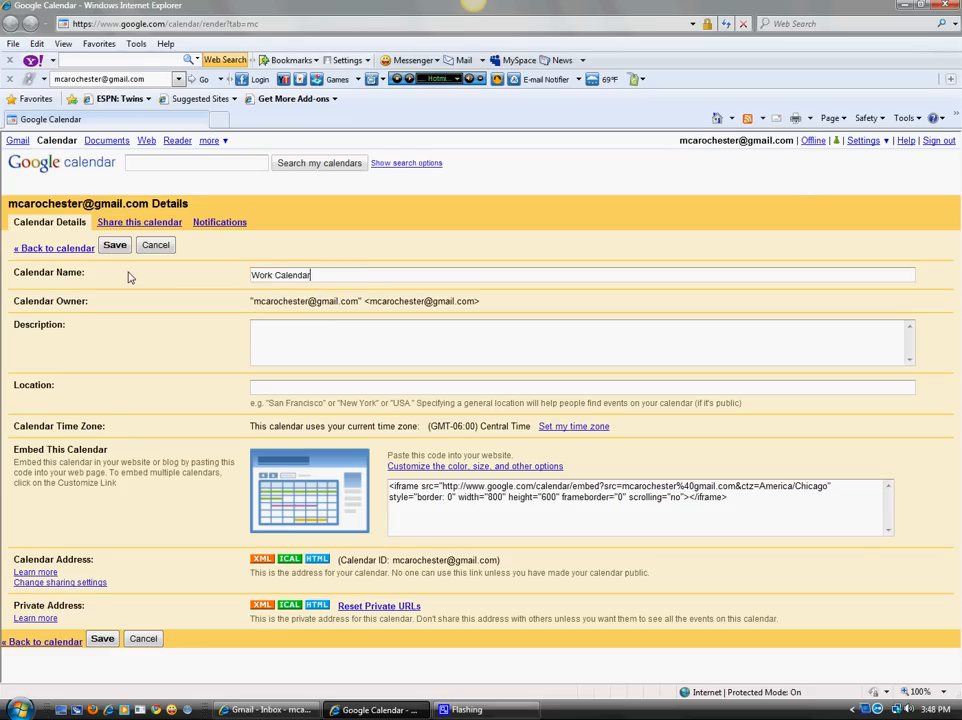
click(108, 638)
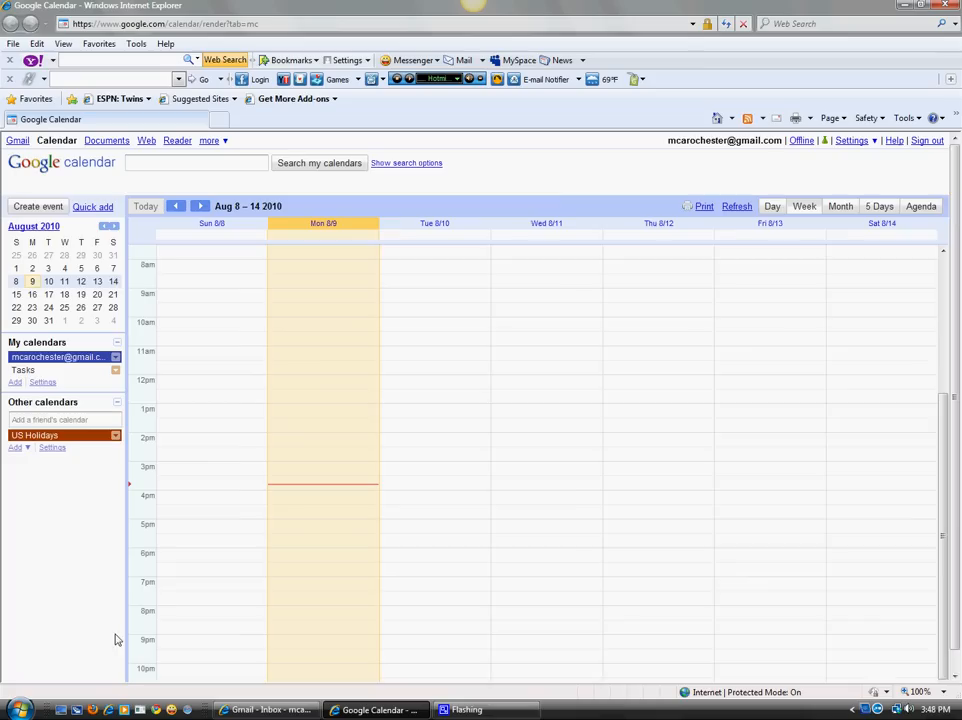
Create a new calendar named 'Family calendar'.
click(15, 385)
click(269, 284)
text(Family c)
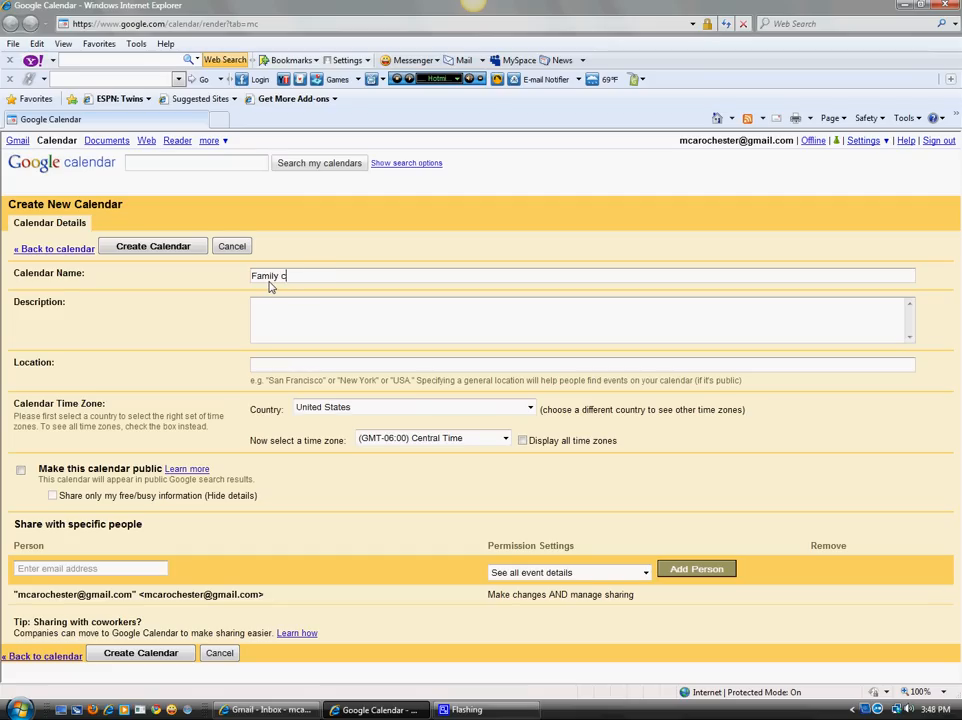
text(alendar)
click(146, 246)
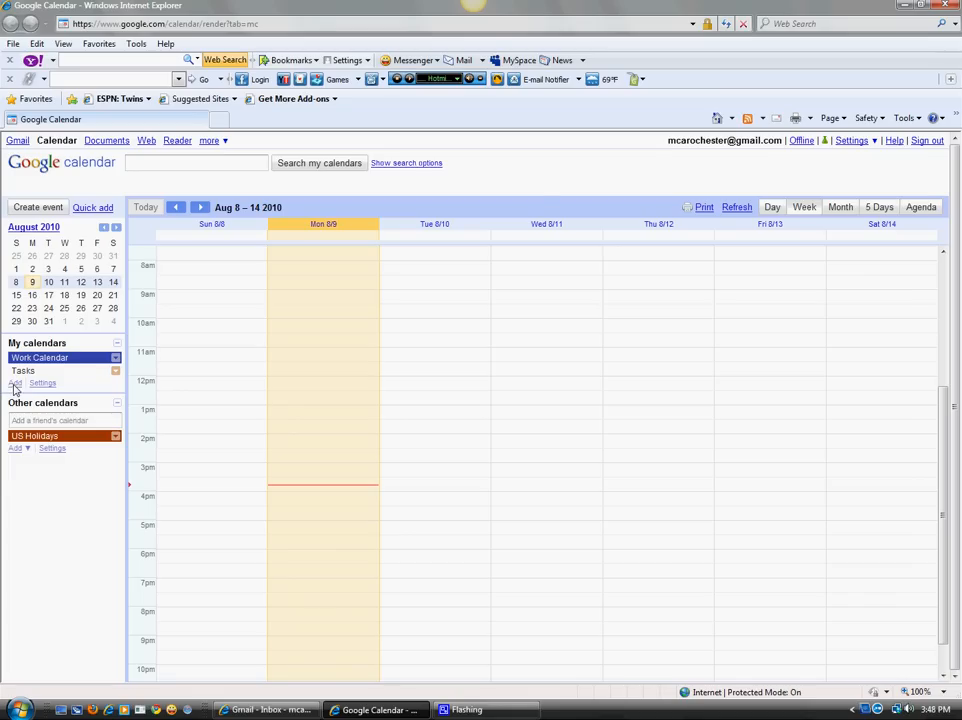
Rename the new calendar to 'Family Calendar' in its settings and save.
click(116, 371)
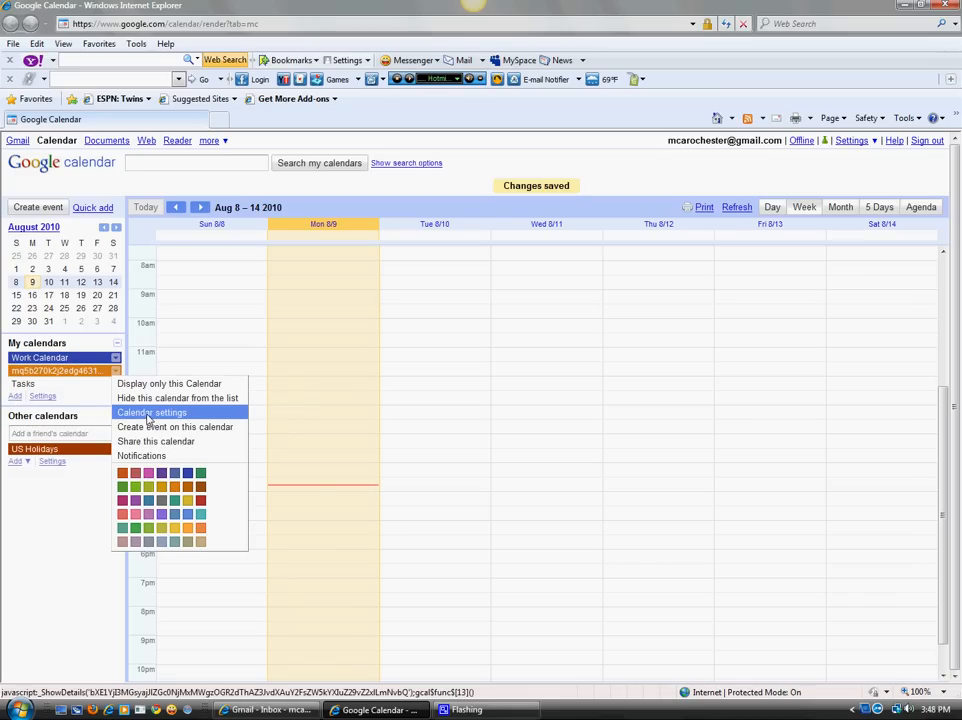
click(148, 418)
drag(494, 279, 97, 289)
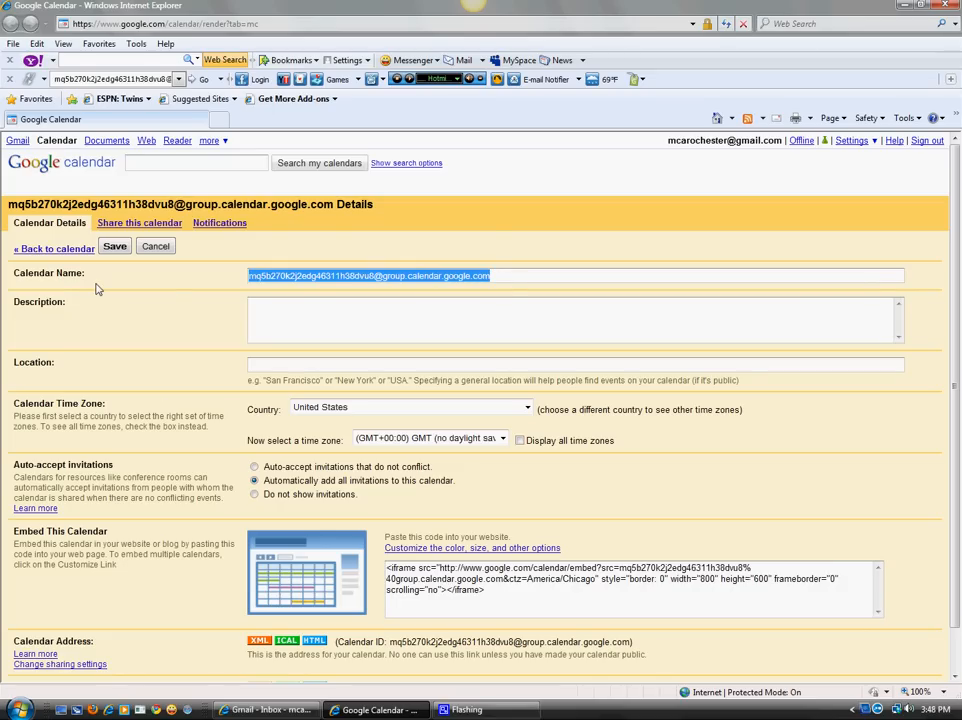
text(Family Calend)
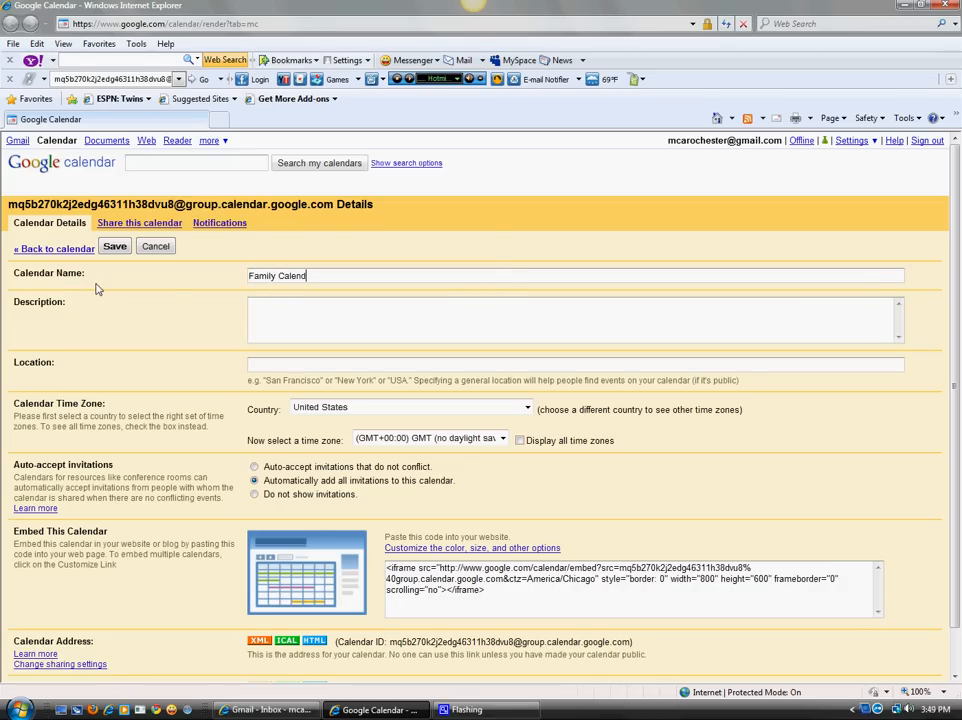
text(ar)
click(114, 246)
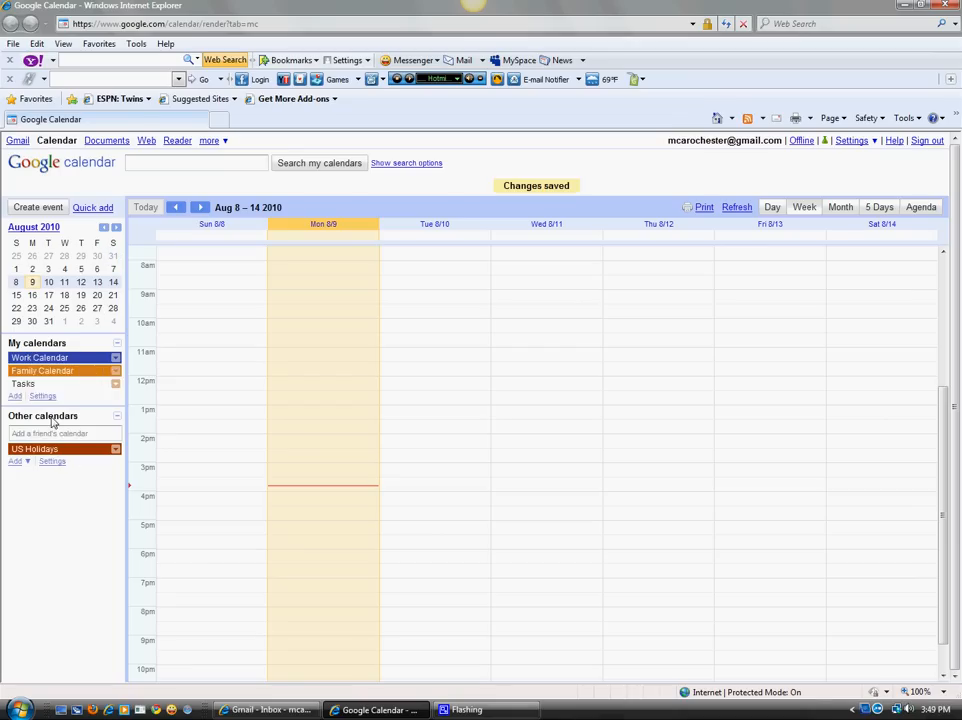
click(15, 397)
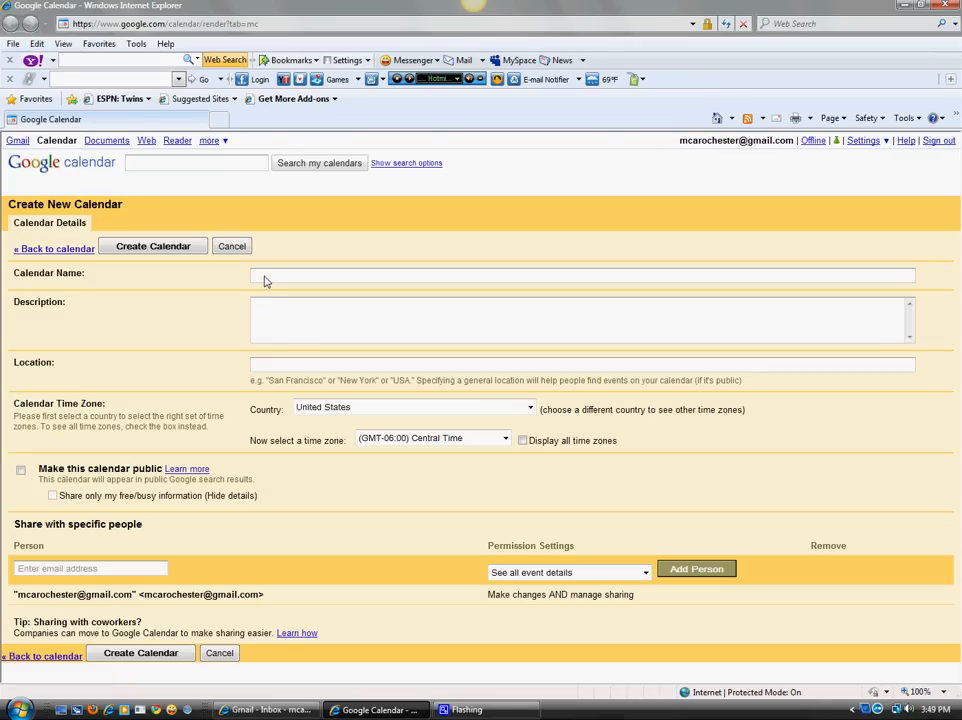
Create 'Personal Calendar', then colour Work Calendar red and Family Calendar blue.
text(Personal Calendar)
click(156, 247)
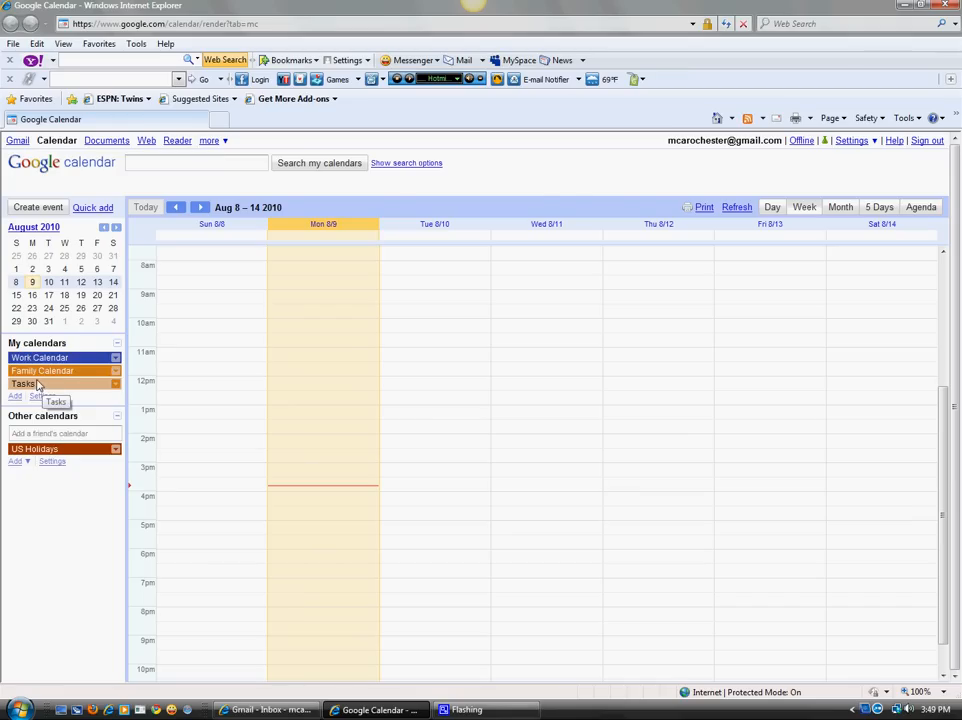
click(115, 360)
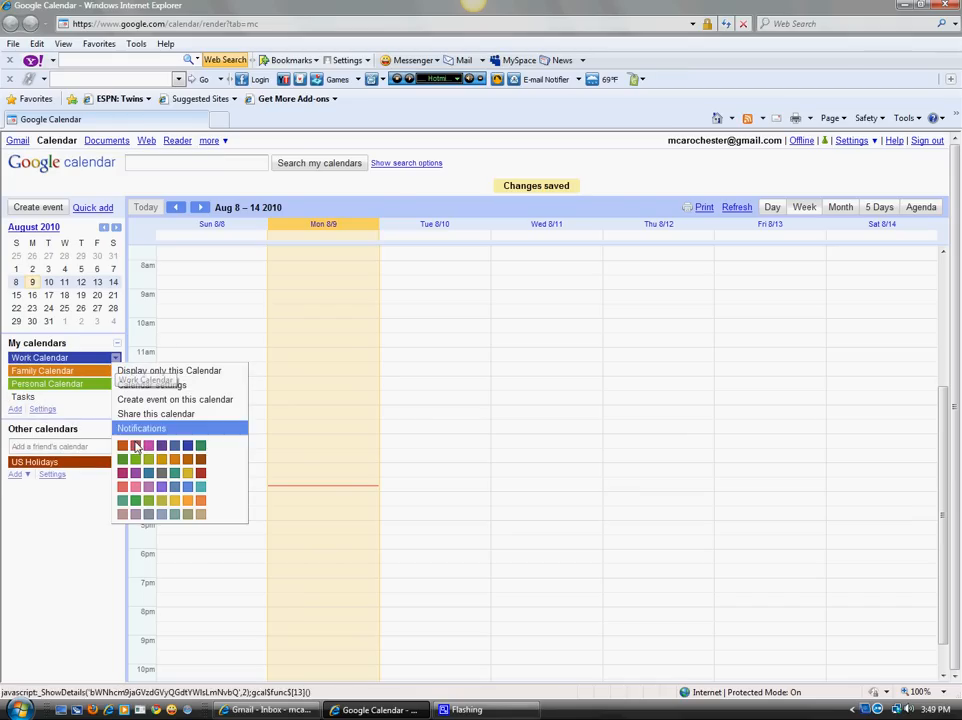
click(203, 480)
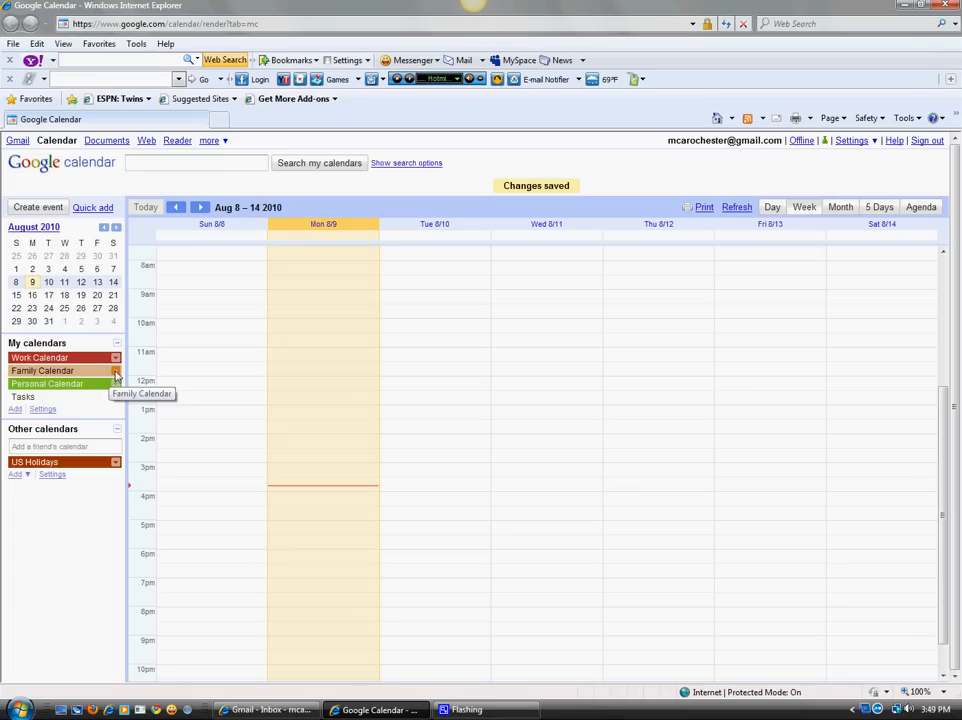
click(115, 371)
click(187, 474)
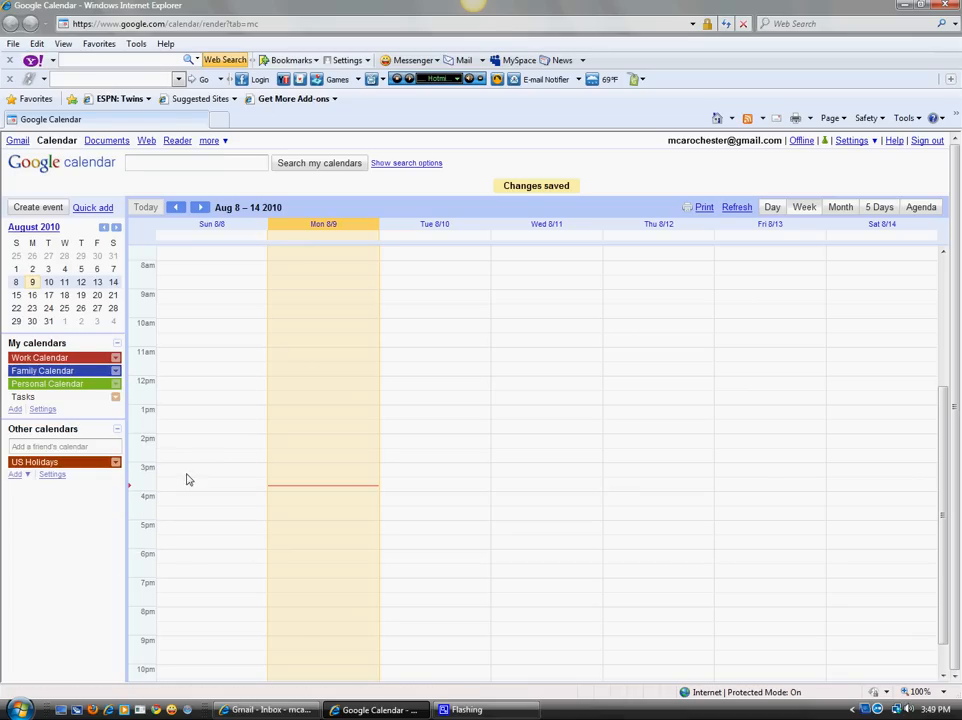
Create a calendar named 'Client Calendar' and give it a pink colour.
click(16, 411)
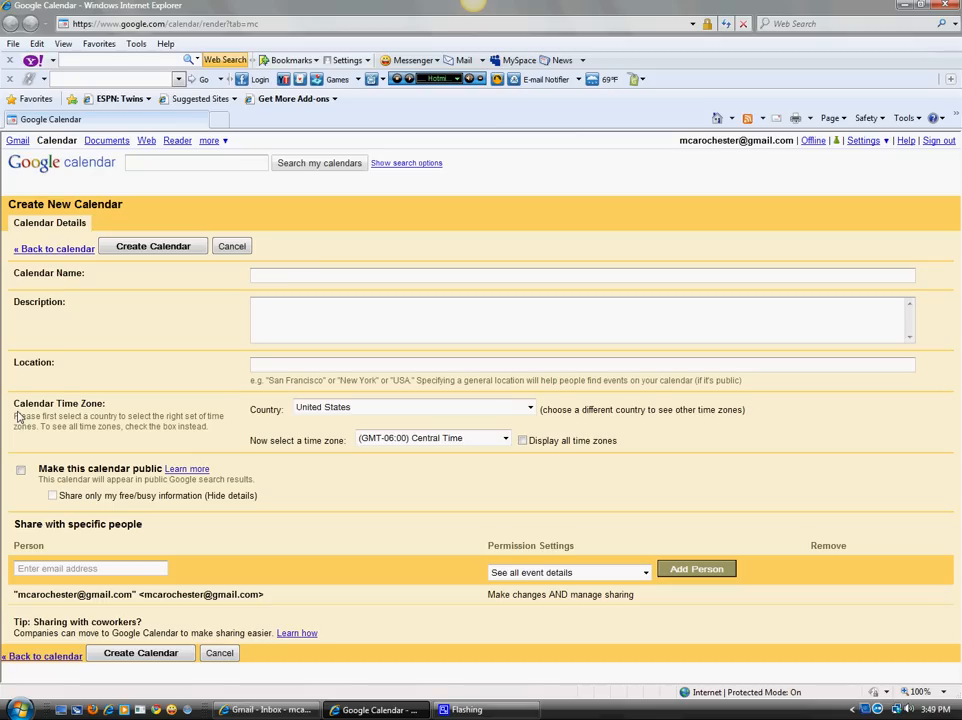
text(Clinet)
key(BackSpace)
key(BackSpace)
key(BackSpace)
key(BackSpace)
text(ent Calendar)
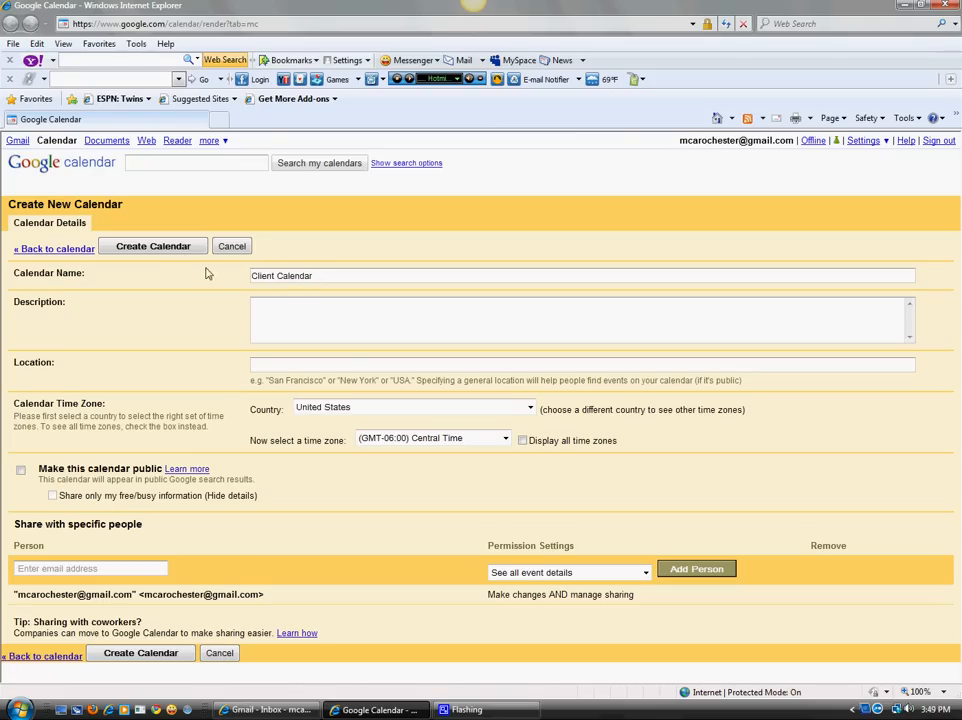
click(153, 247)
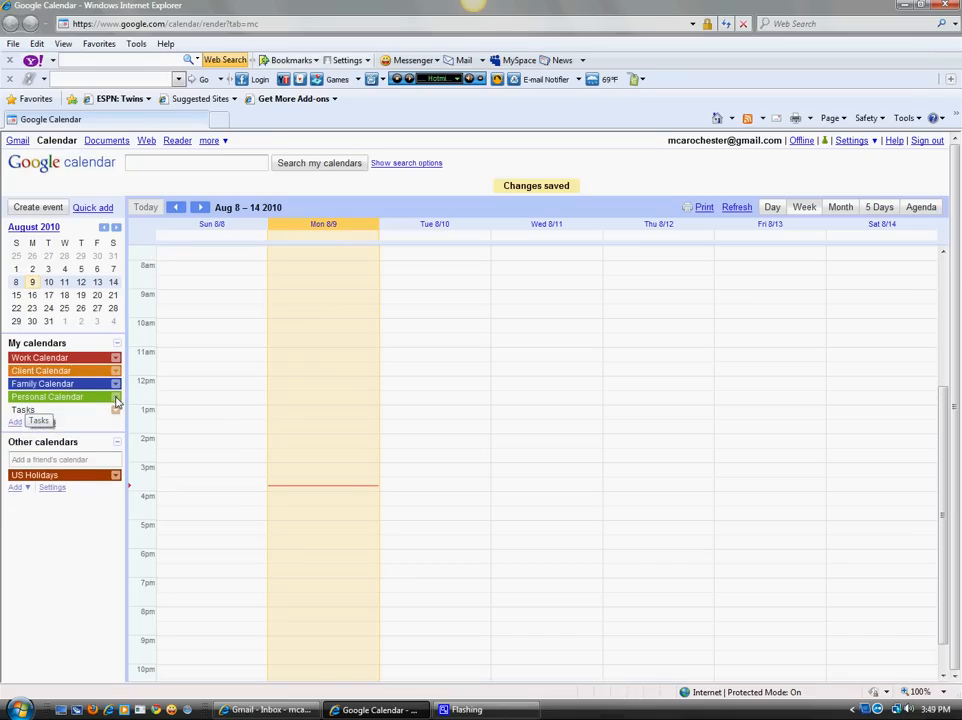
click(116, 371)
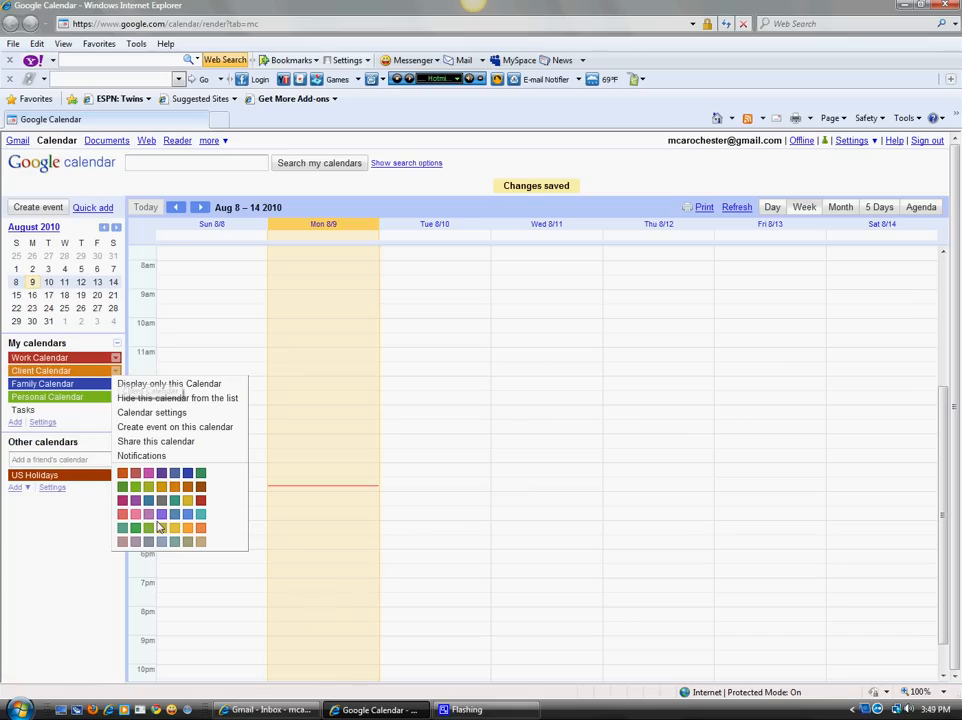
click(135, 515)
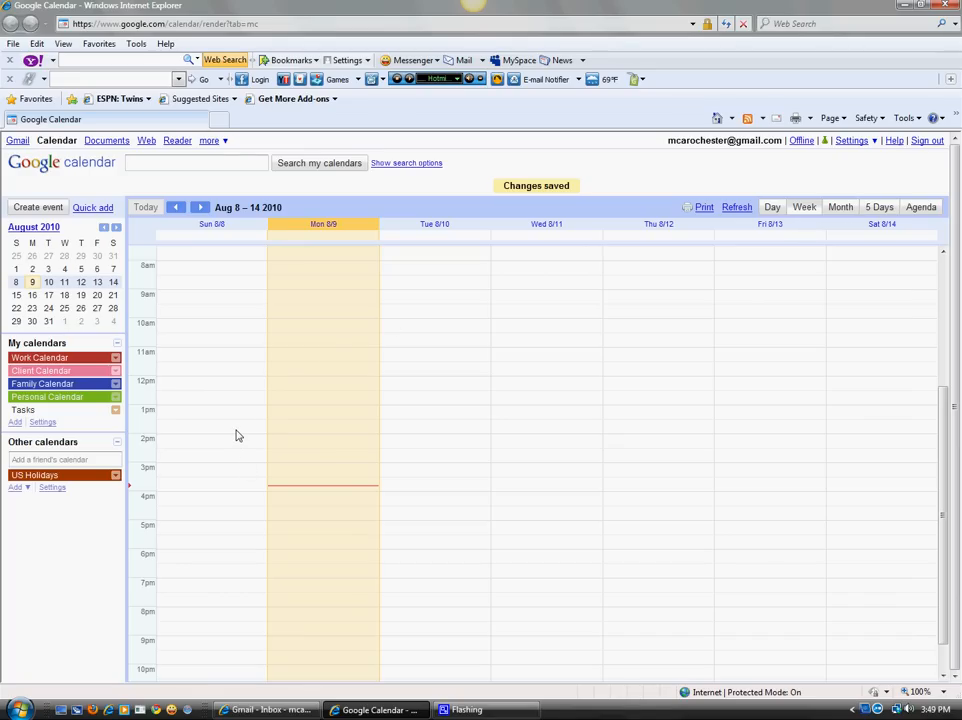
Create 'Lead Generation' Monday 9–11am, repeating every weekday on Work Calendar.
click(282, 297)
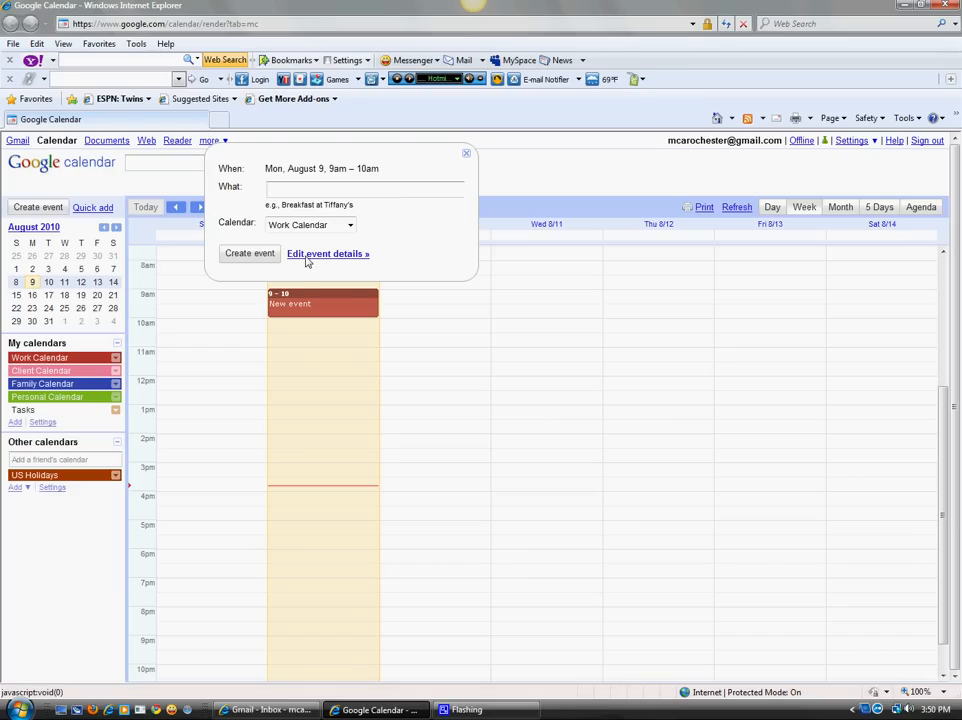
click(307, 255)
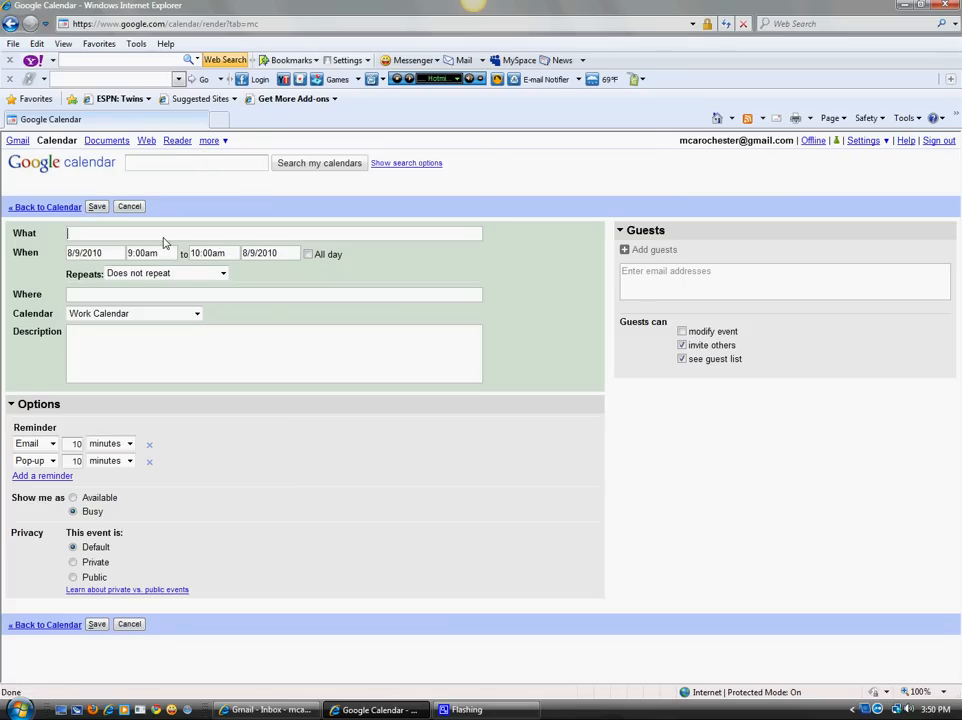
text(Lead Generation)
click(210, 253)
click(203, 323)
click(170, 274)
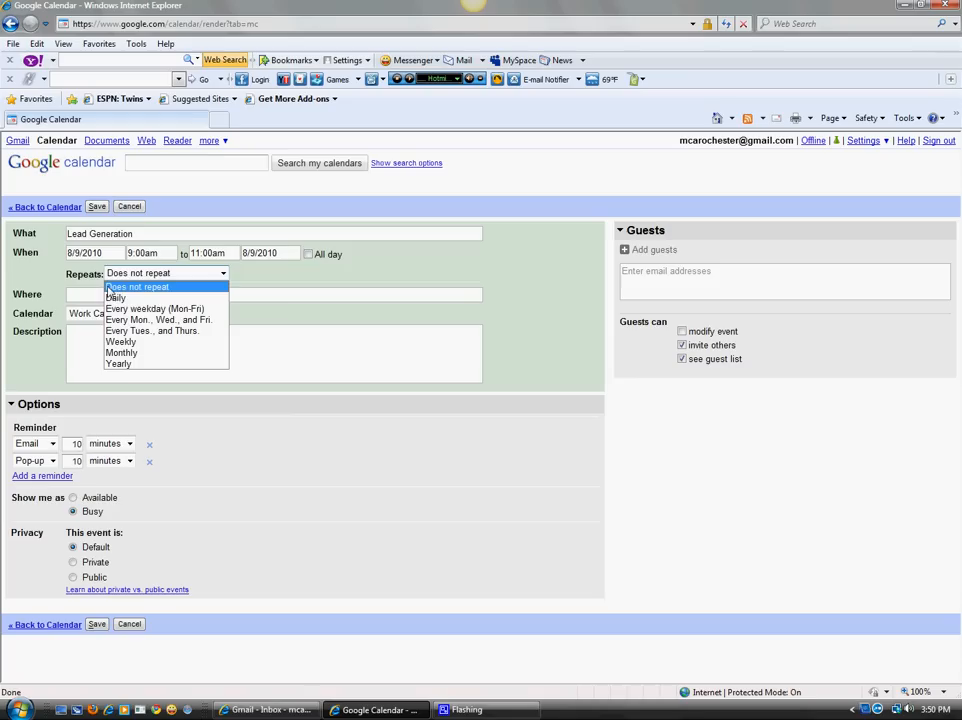
click(125, 310)
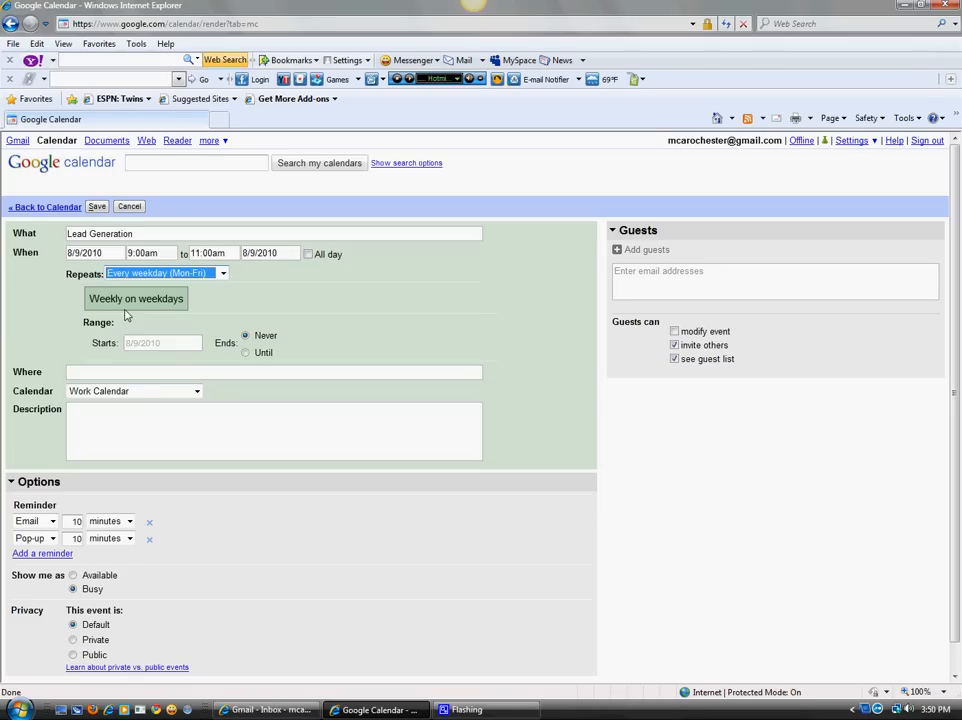
click(97, 394)
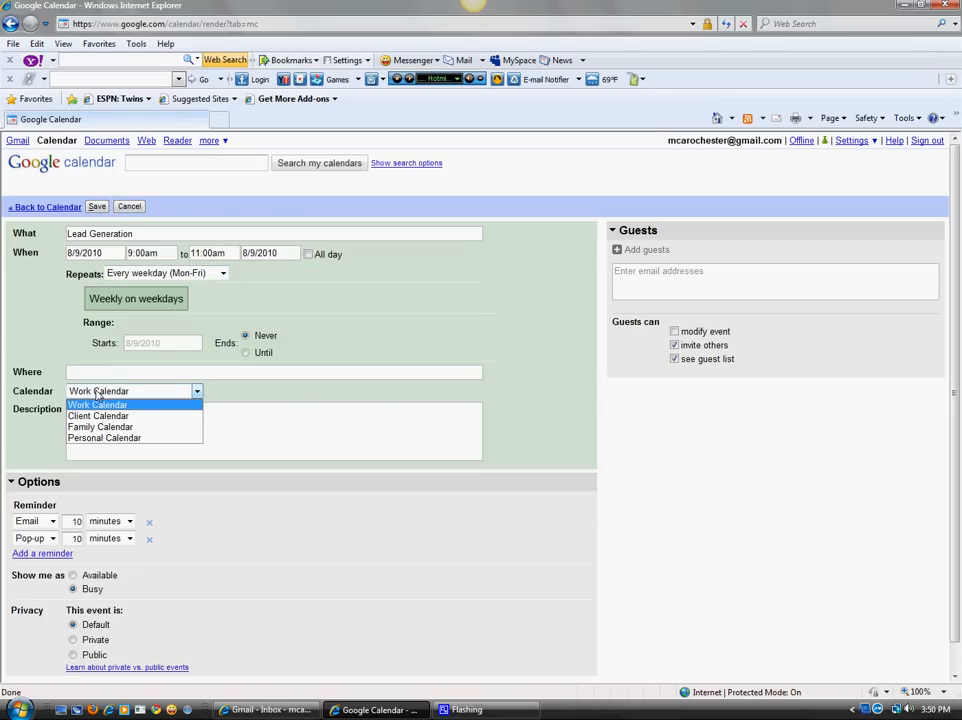
click(96, 394)
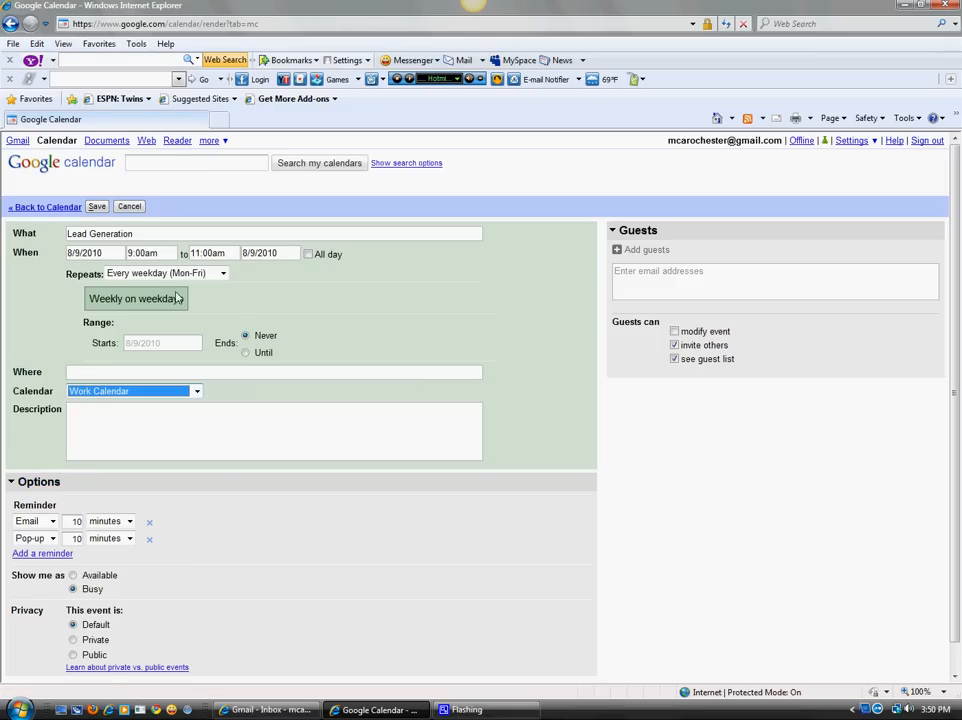
click(97, 206)
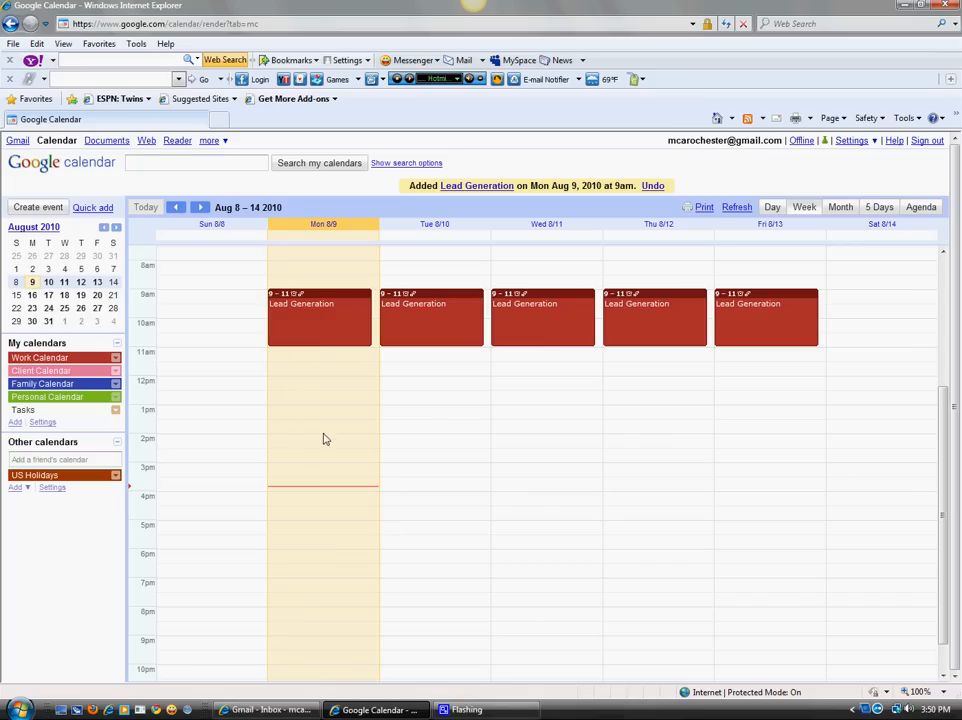
Add Lead Gen Prep Monday 8:30–9:00am, repeating every weekday, and check next week.
click(280, 283)
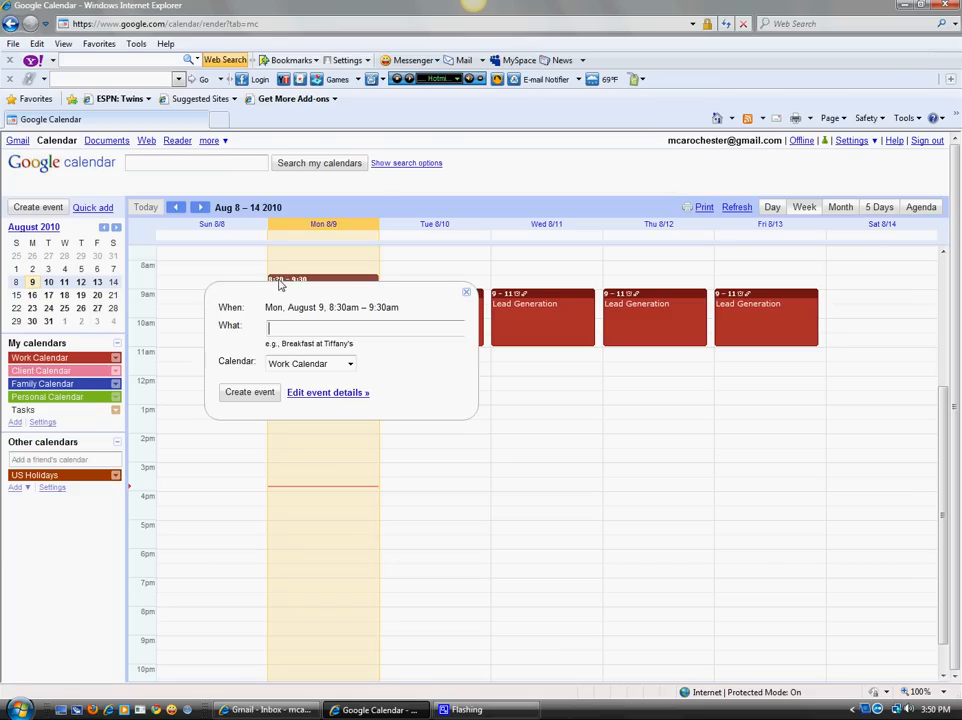
click(322, 395)
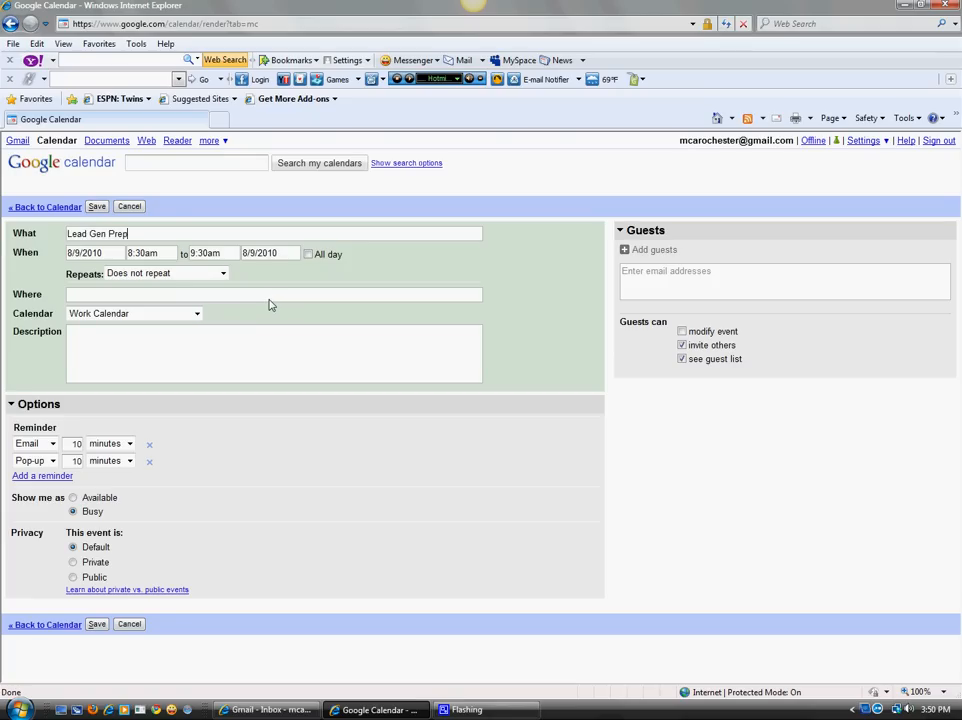
click(200, 253)
click(212, 285)
click(166, 273)
click(176, 308)
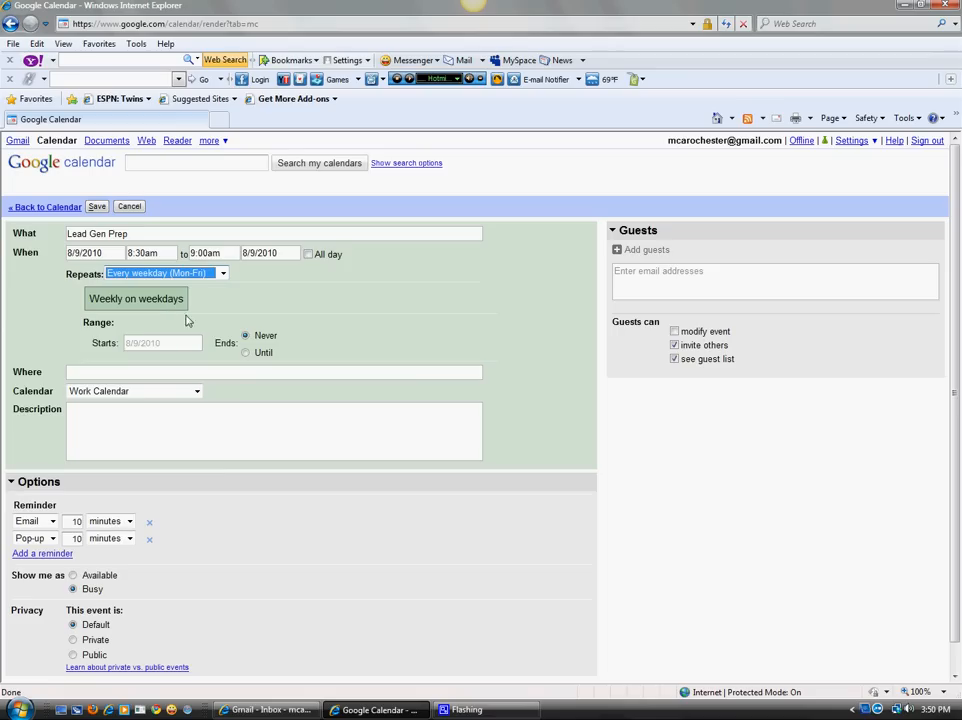
click(97, 206)
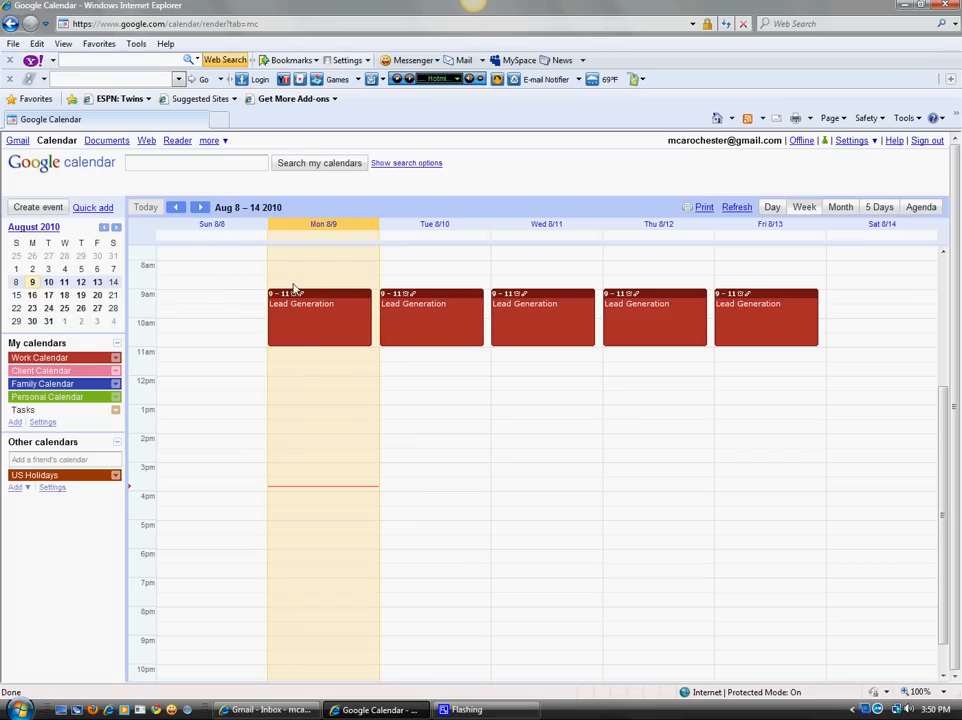
click(200, 208)
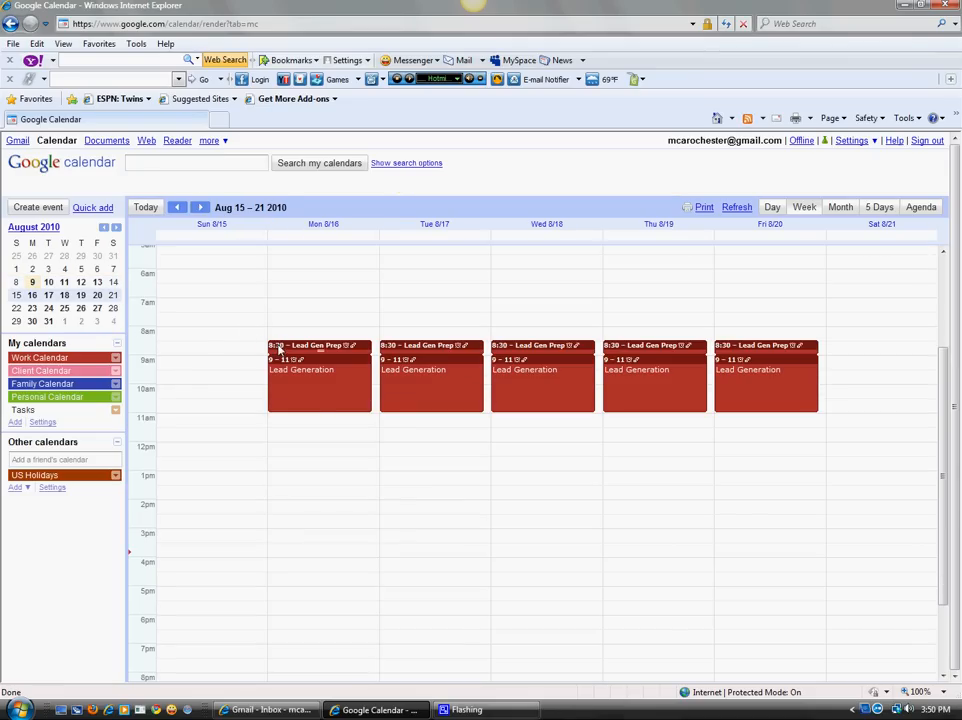
click(176, 207)
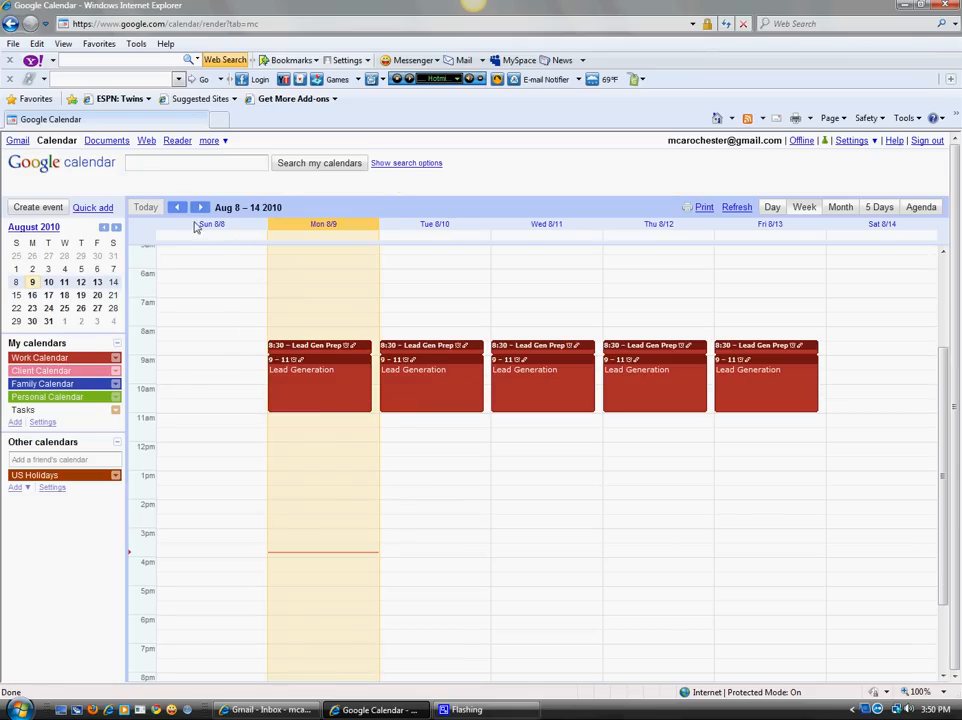
Add Lead Gen Follow Up on Monday 11am–12pm, repeating every weekday.
click(283, 428)
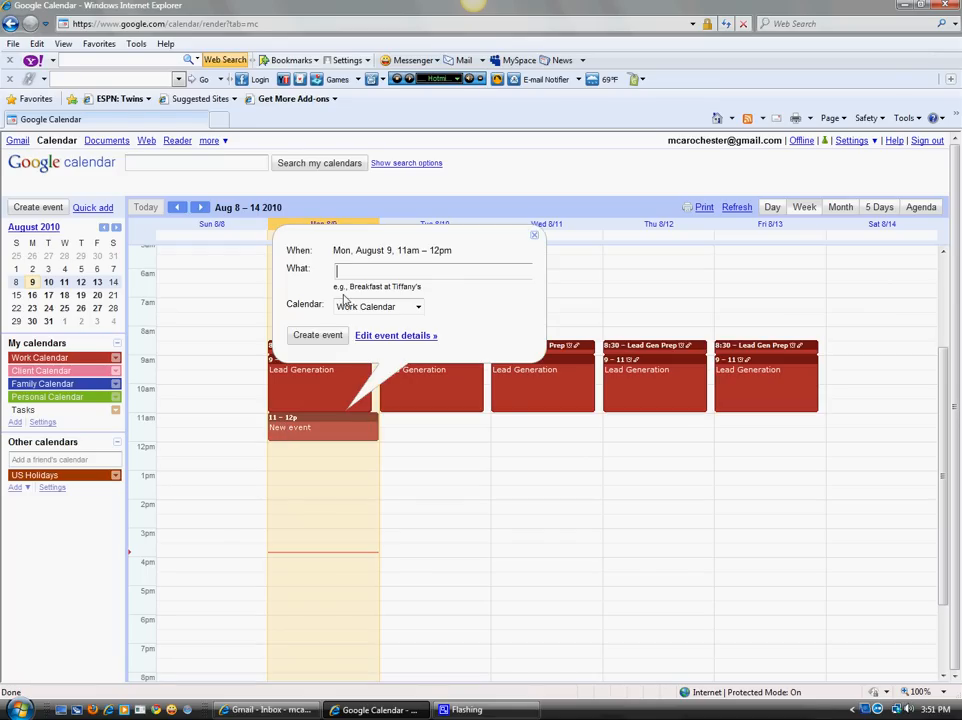
click(383, 337)
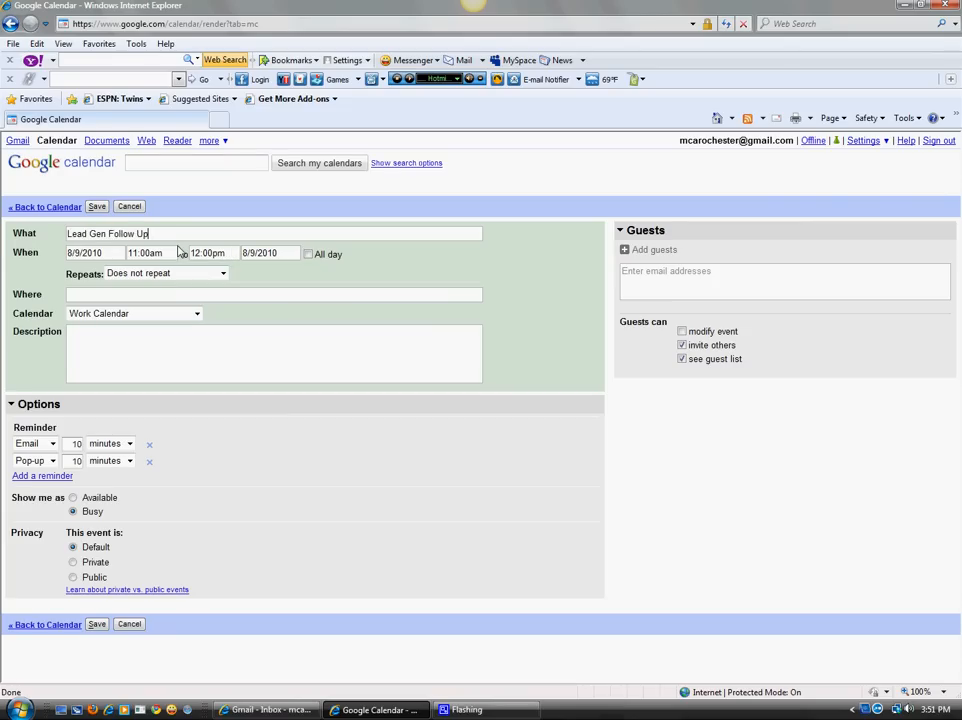
click(200, 273)
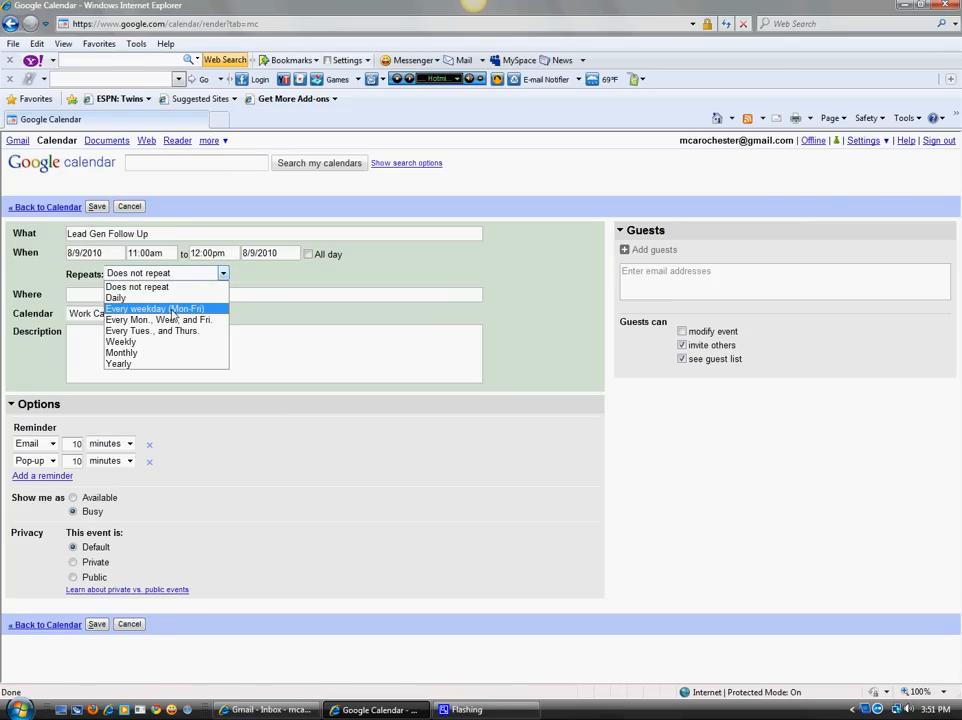
click(156, 311)
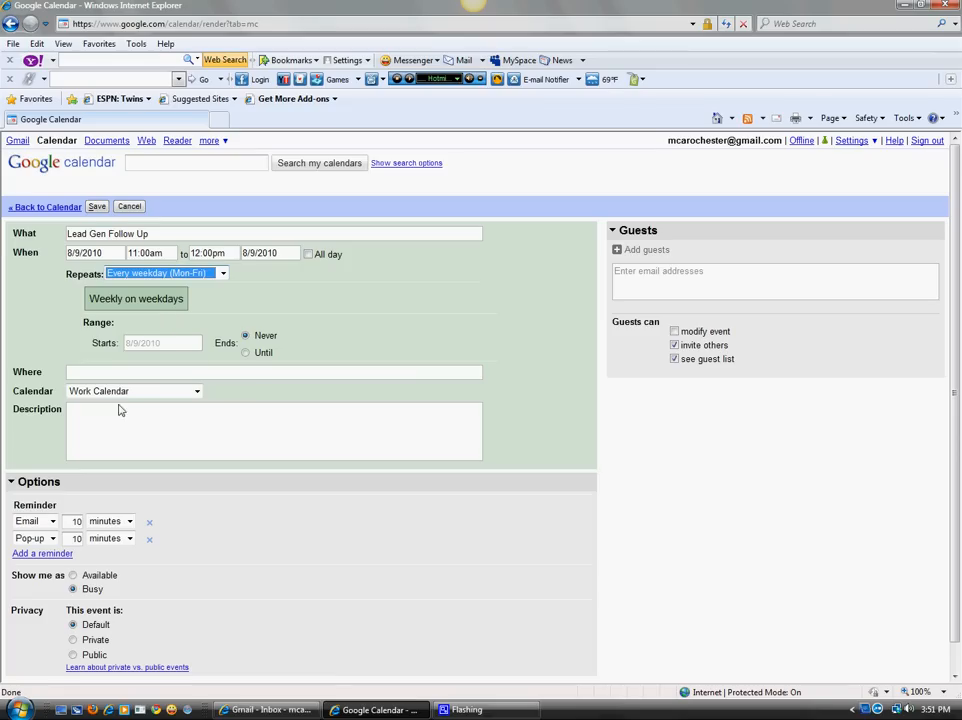
click(96, 206)
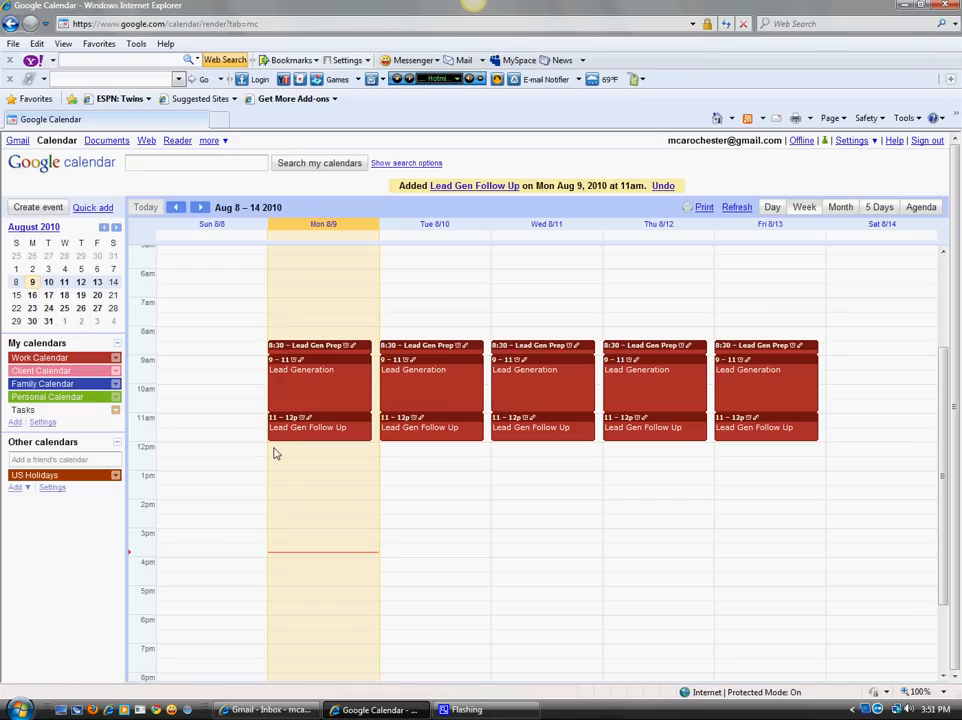
Add a Monday 12–1pm lunch event repeating every weekday on Personal Calendar.
click(270, 455)
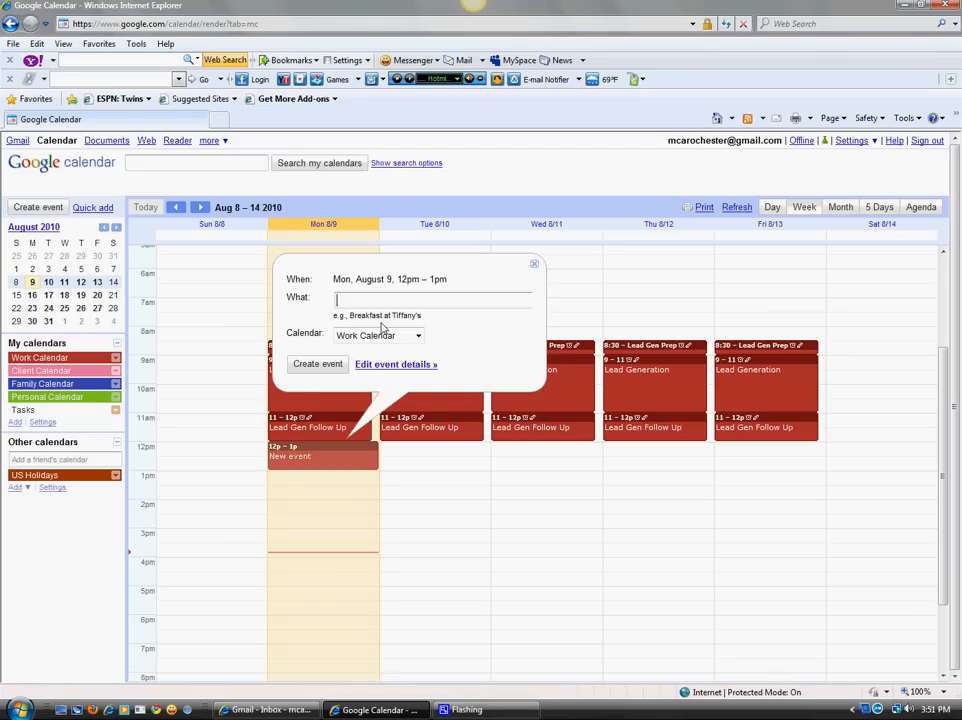
click(390, 365)
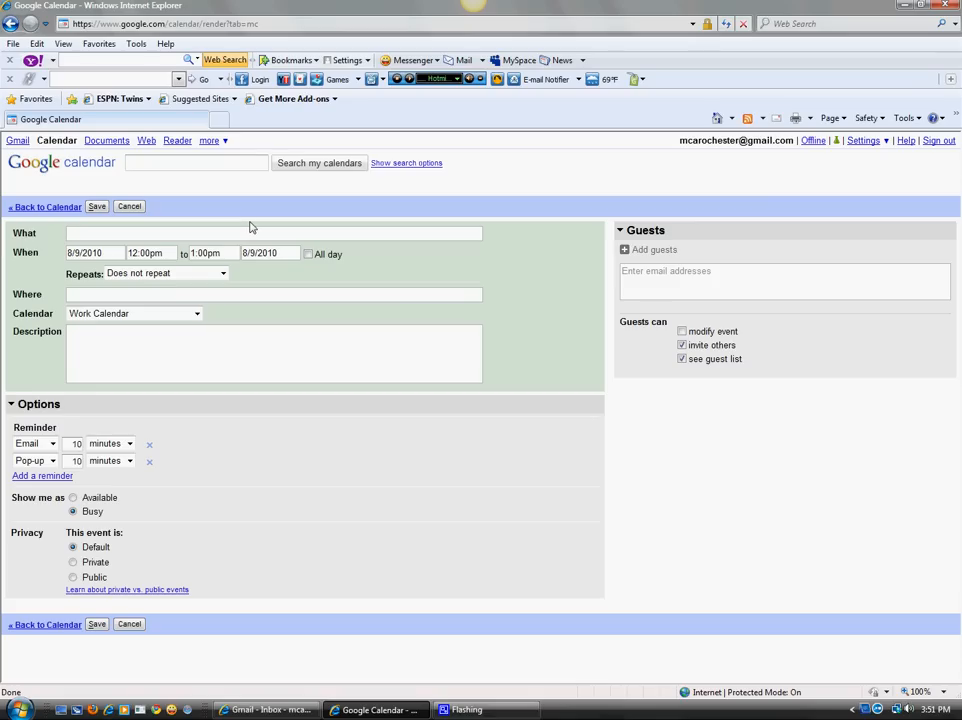
click(168, 281)
click(150, 307)
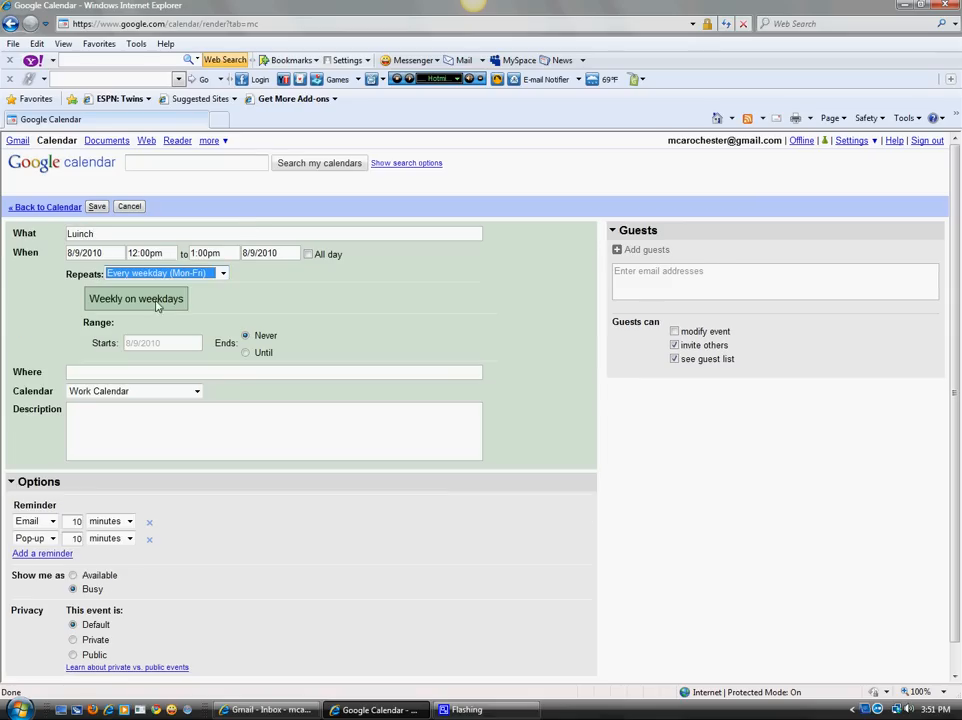
click(104, 392)
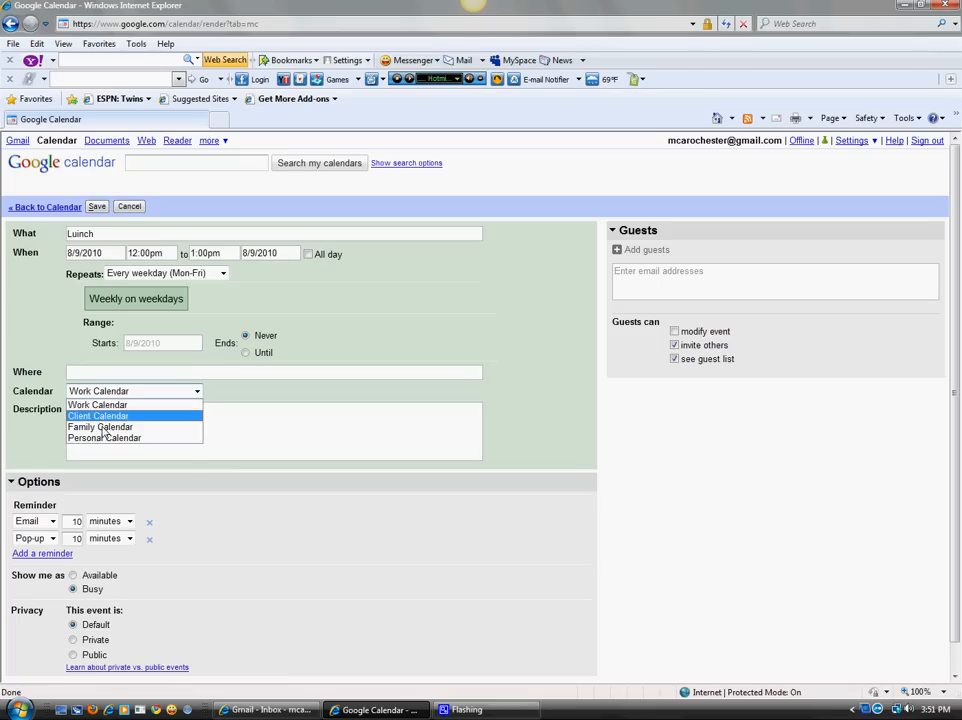
click(101, 439)
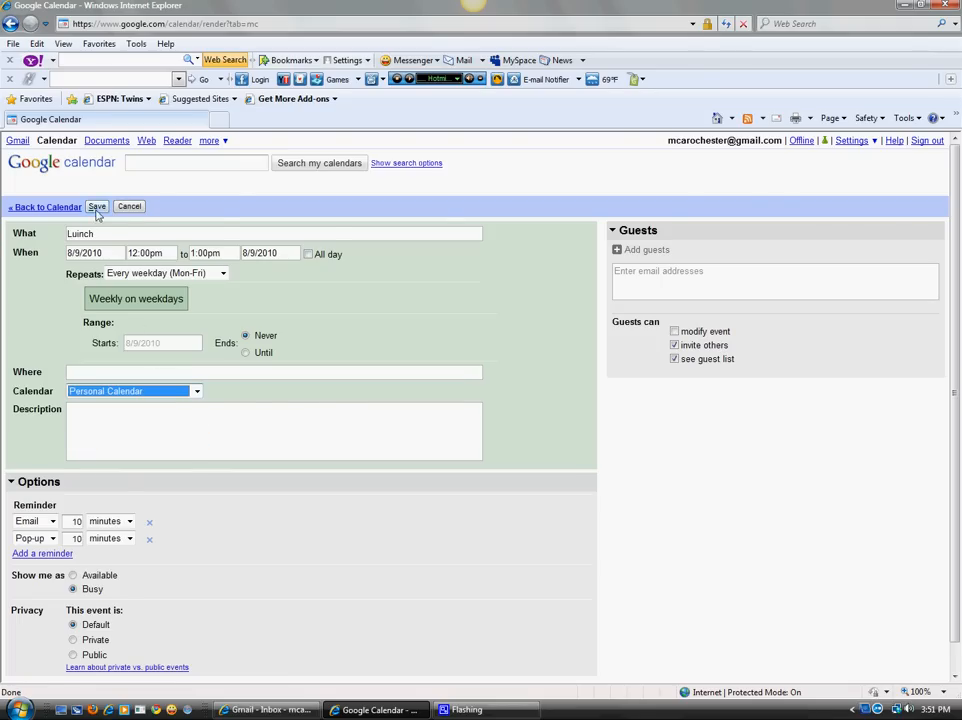
click(96, 207)
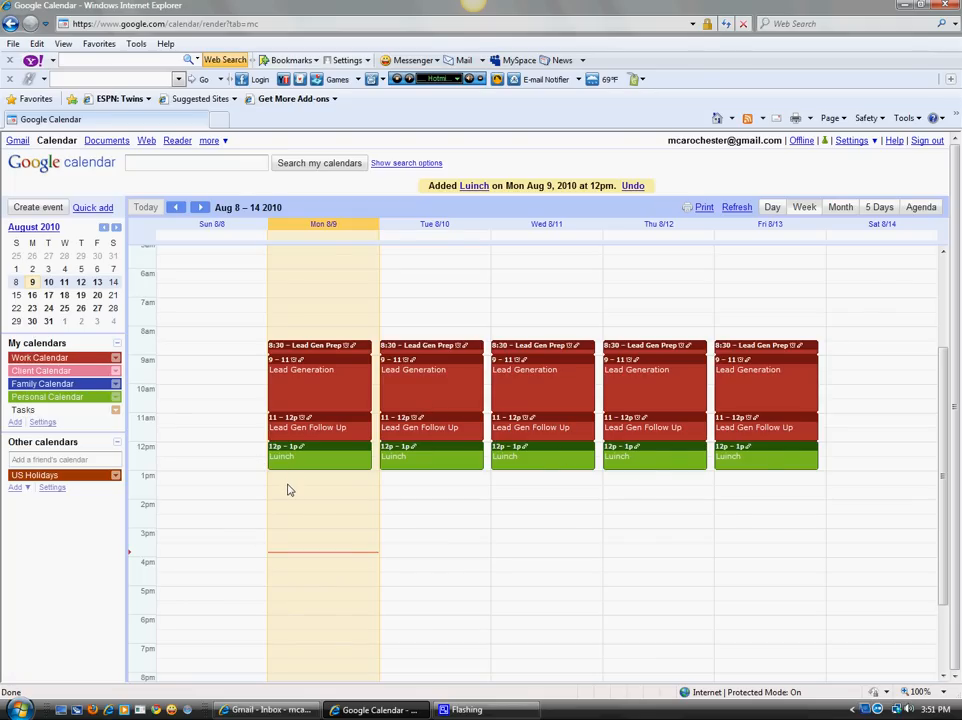
Add Family Time Monday 5–8pm, repeating every weekday on Family Calendar.
click(279, 600)
click(388, 508)
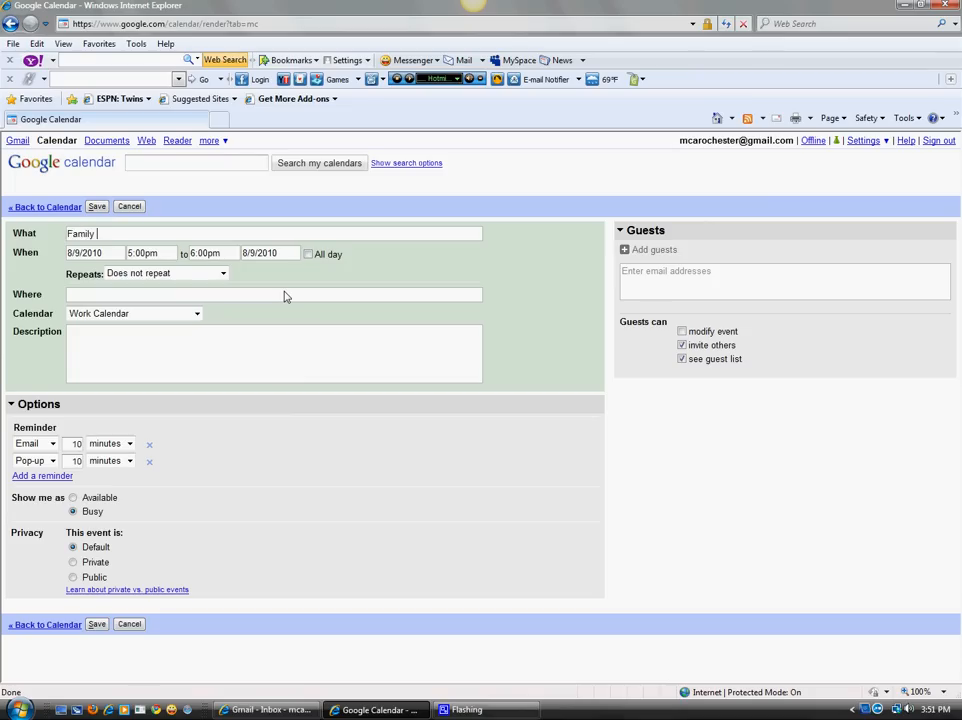
click(144, 275)
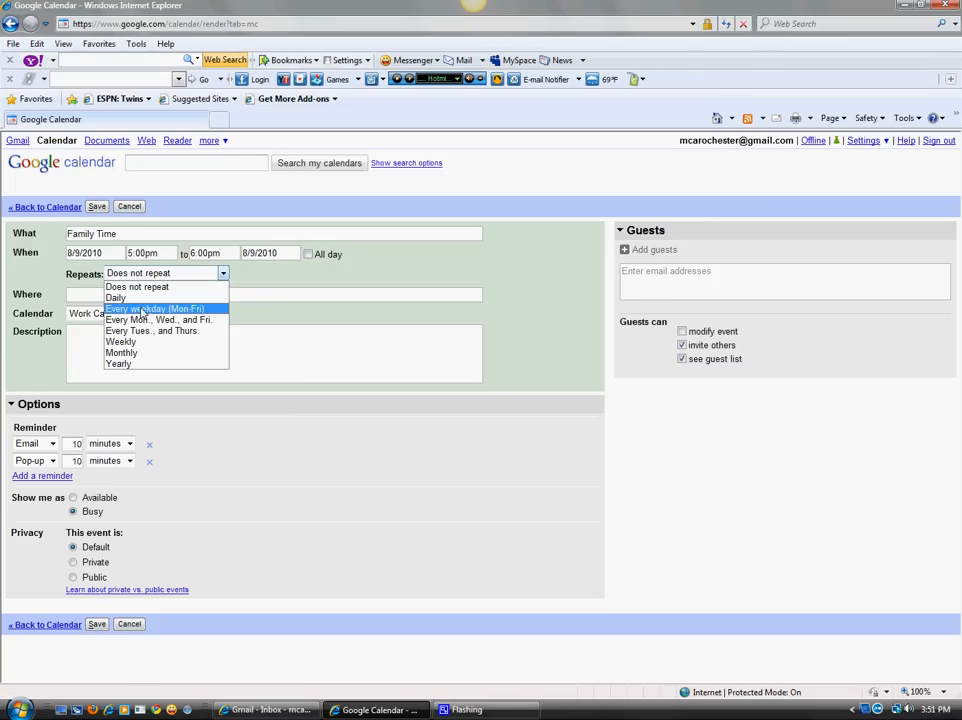
click(140, 308)
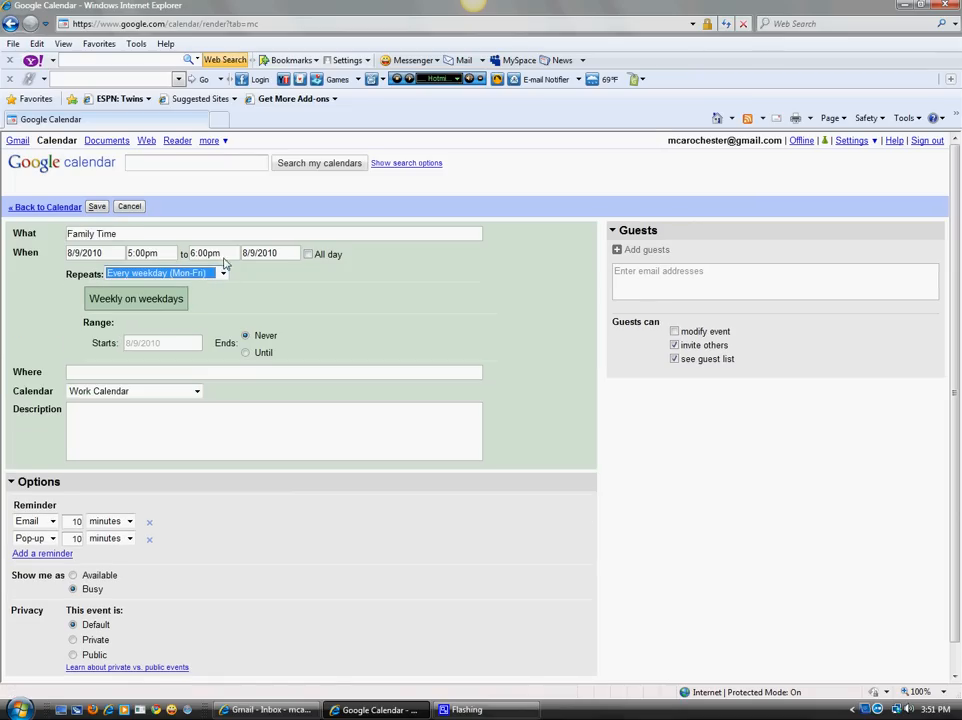
click(200, 255)
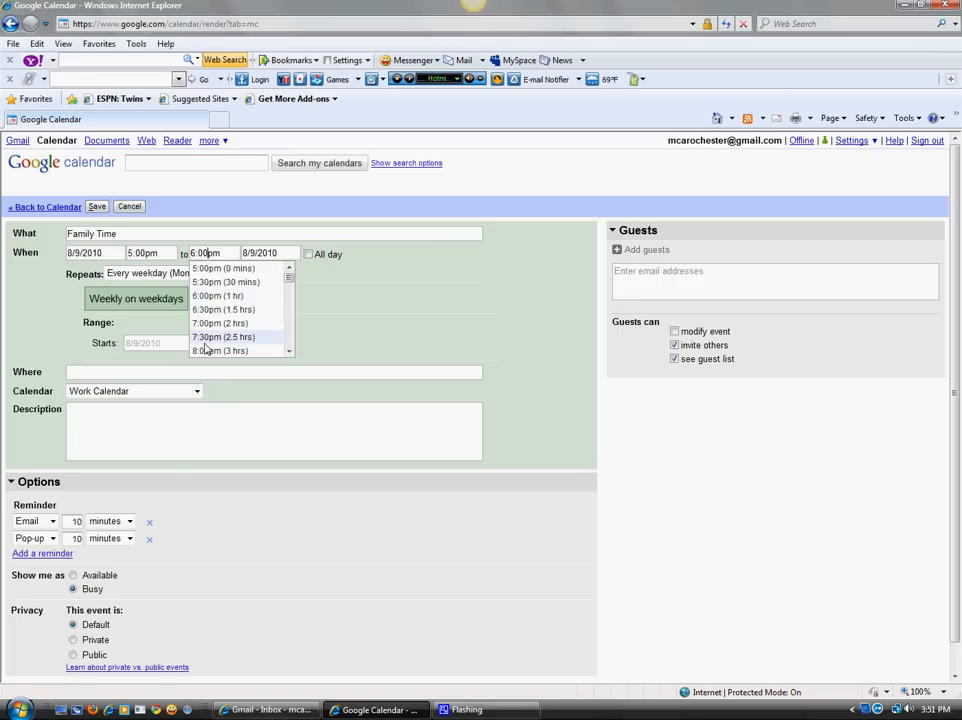
click(200, 346)
click(96, 391)
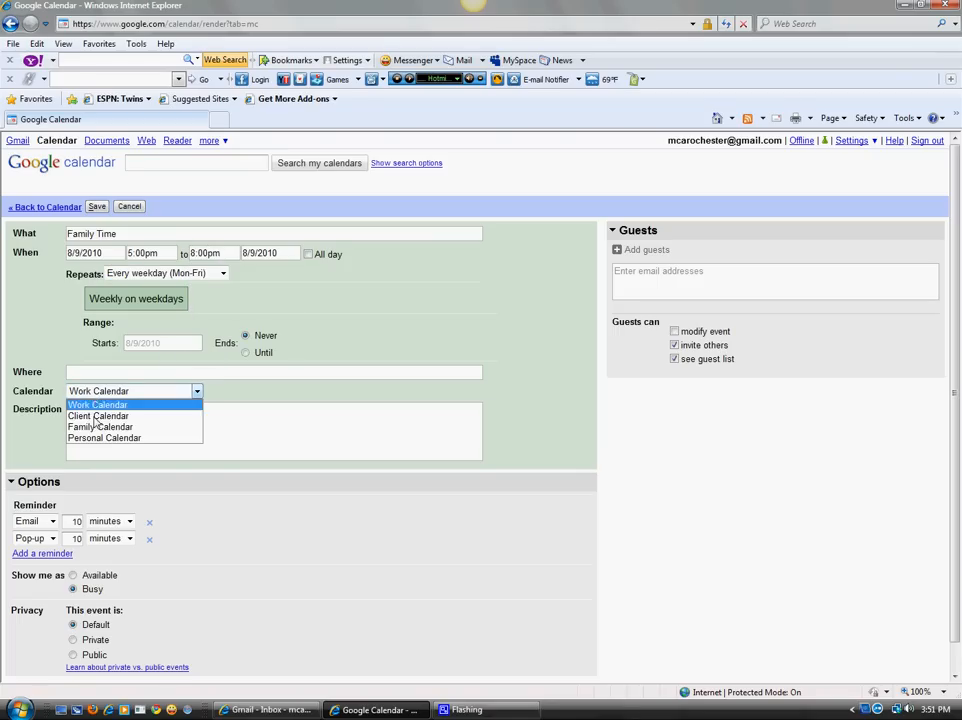
click(100, 423)
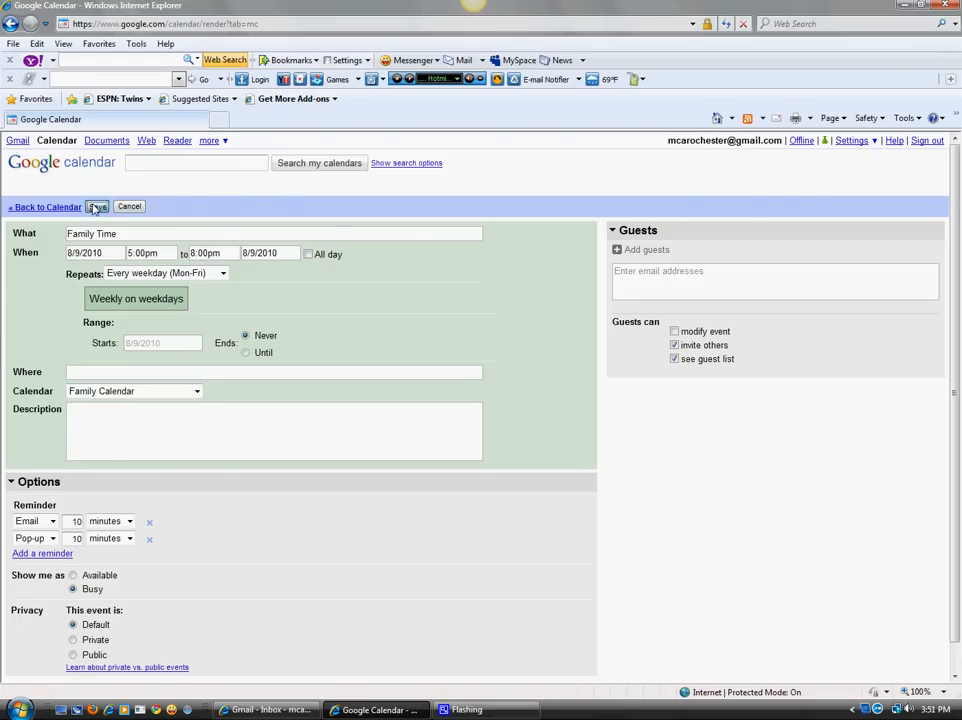
click(97, 206)
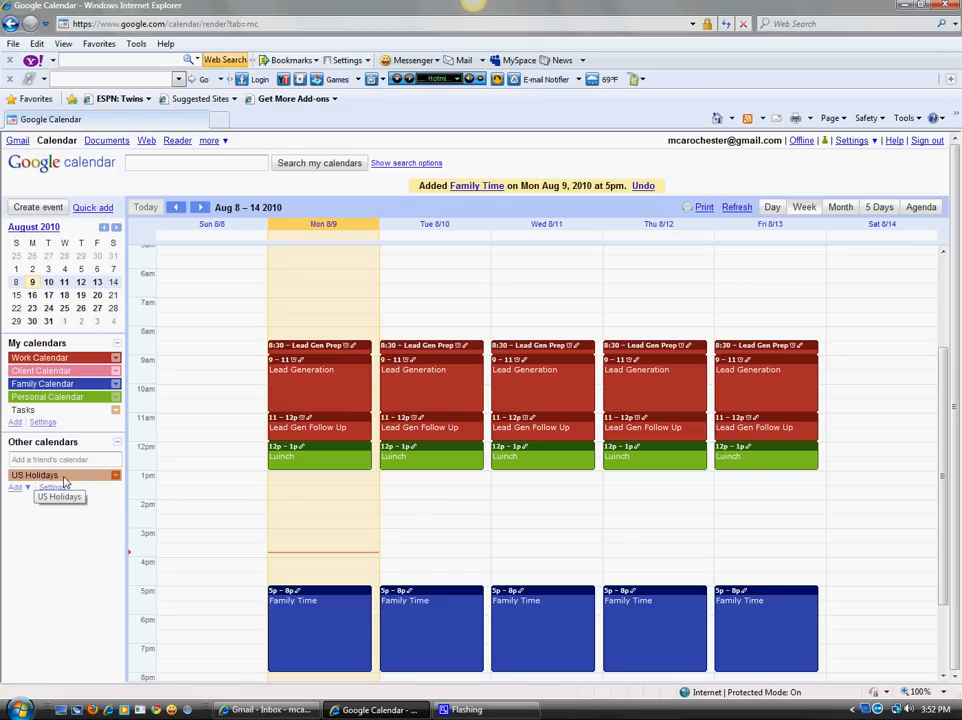
Look through August 2010 in the Month, 5 Days and Agenda views.
scroll(432, 511, down, 1)
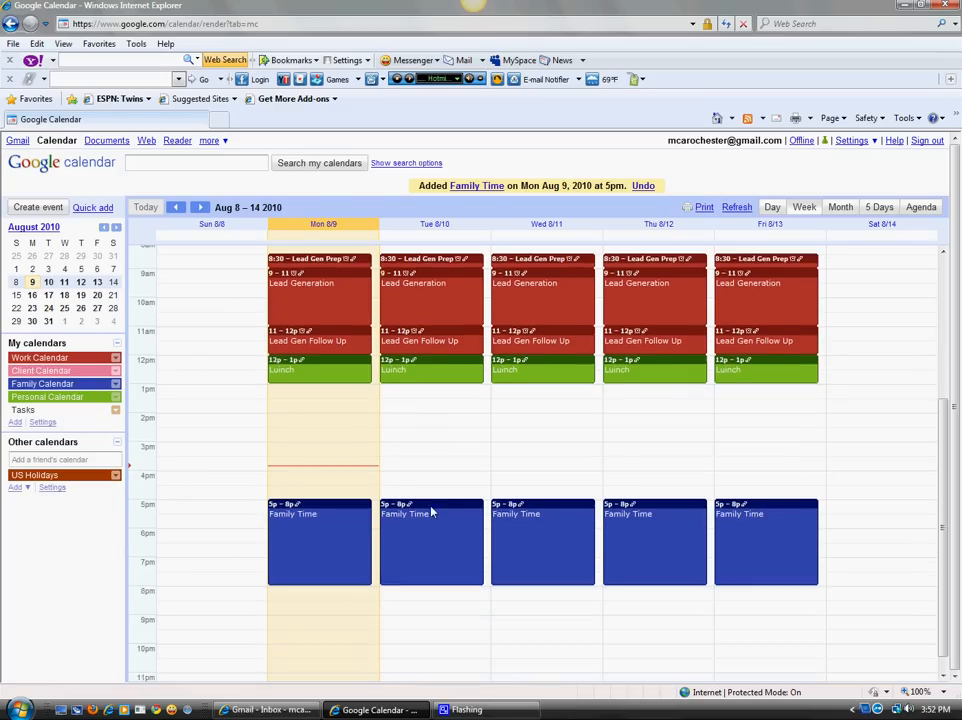
scroll(432, 511, up, 2)
click(840, 207)
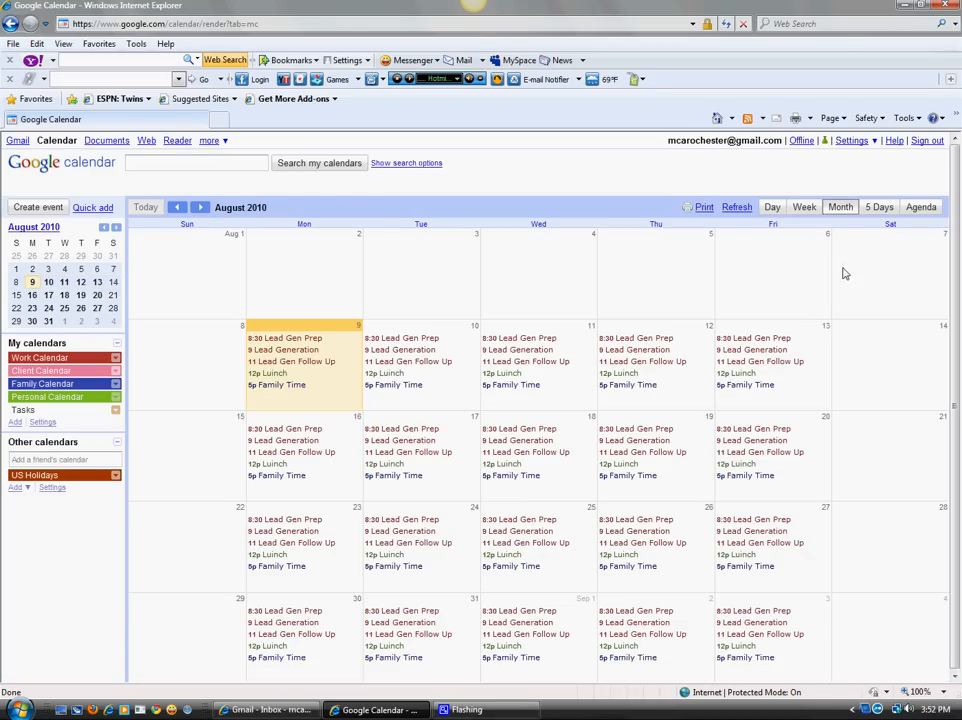
click(878, 207)
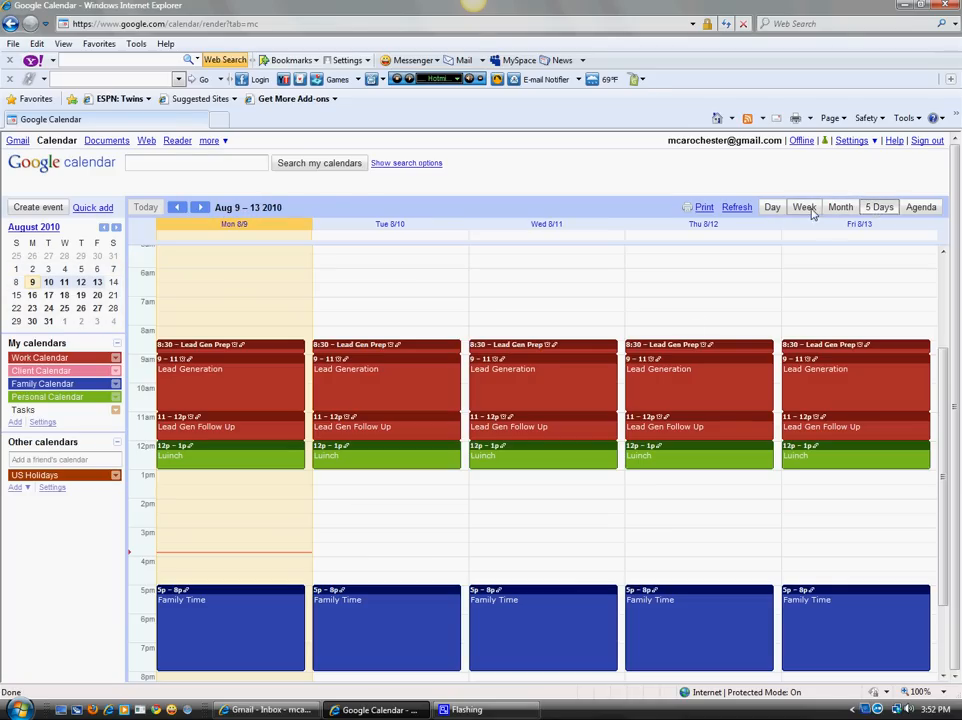
click(920, 207)
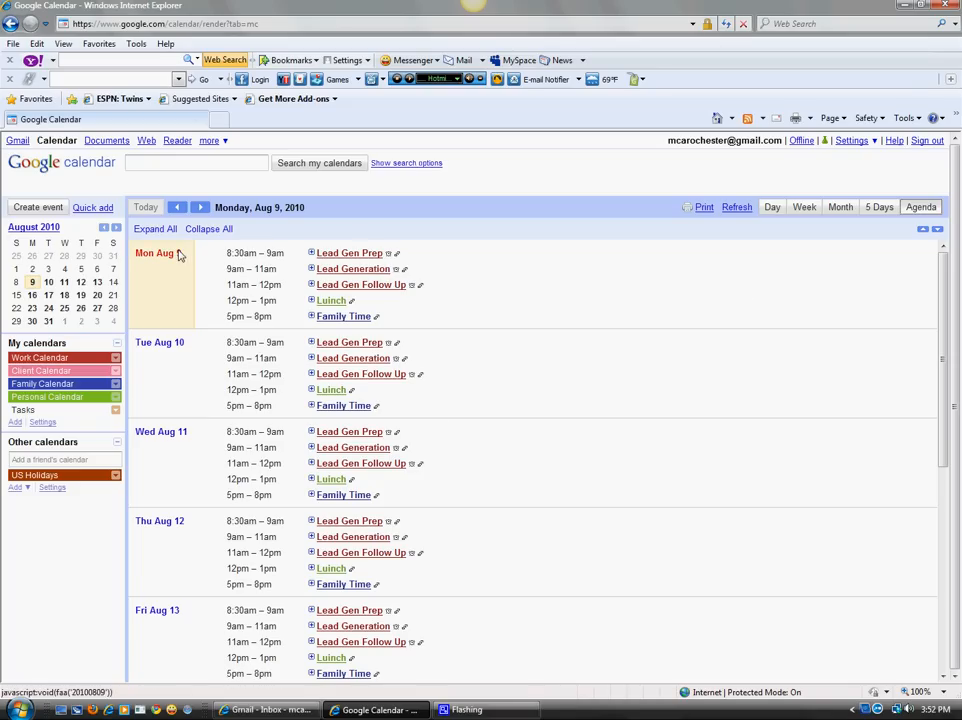
drag(942, 299, 938, 252)
scroll(120, 325, up, 3)
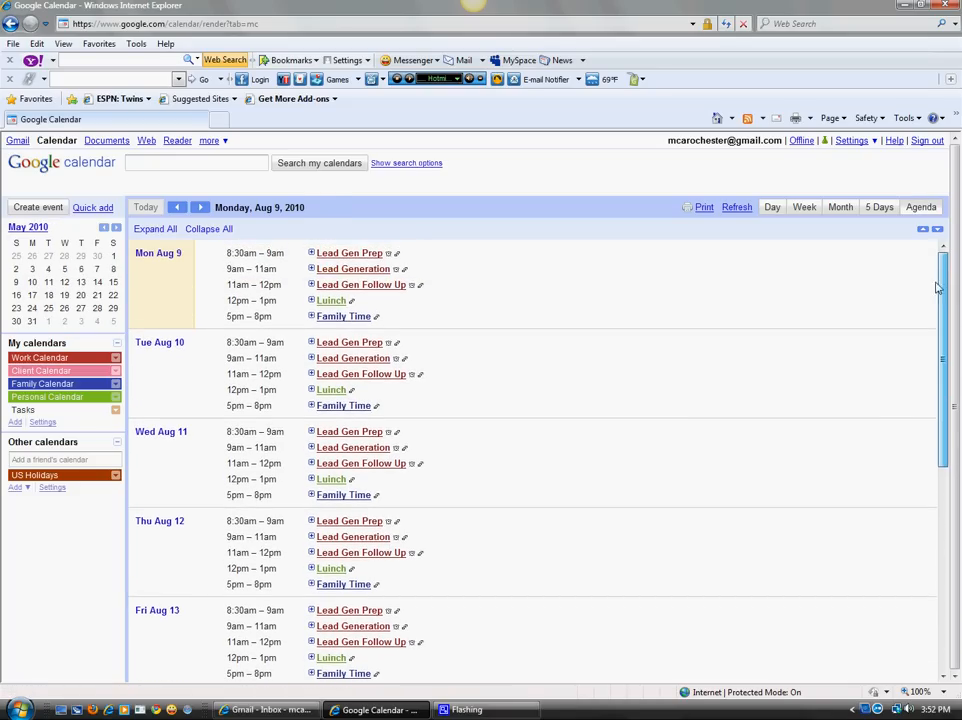
Review Monday's Lead Gen Follow Up details without changes, then switch to the seven-day Week view.
click(311, 285)
click(312, 287)
click(336, 289)
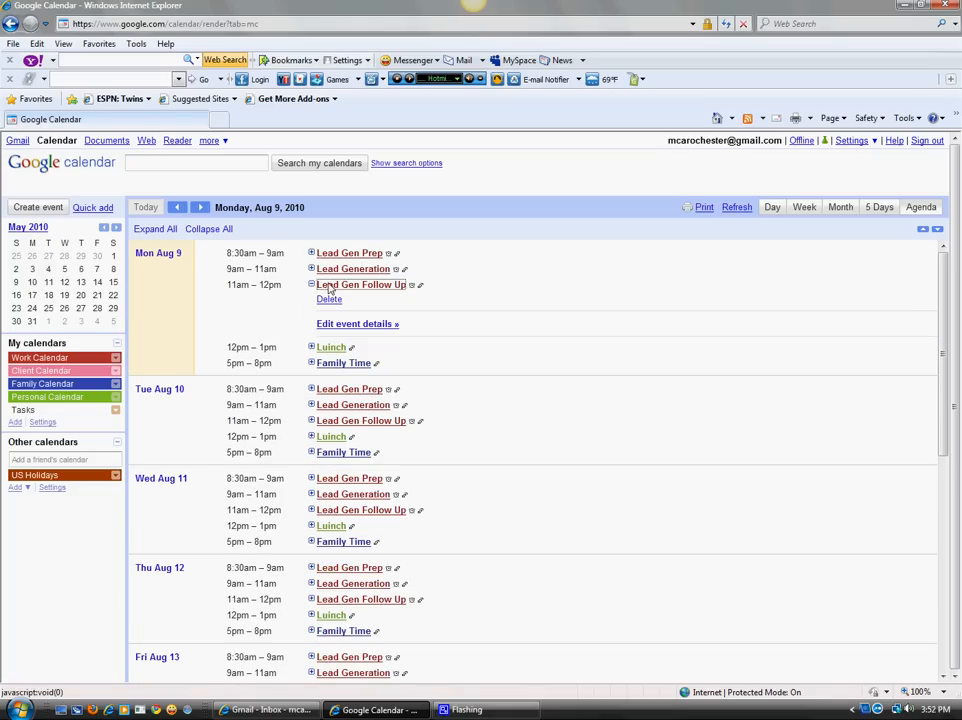
click(337, 326)
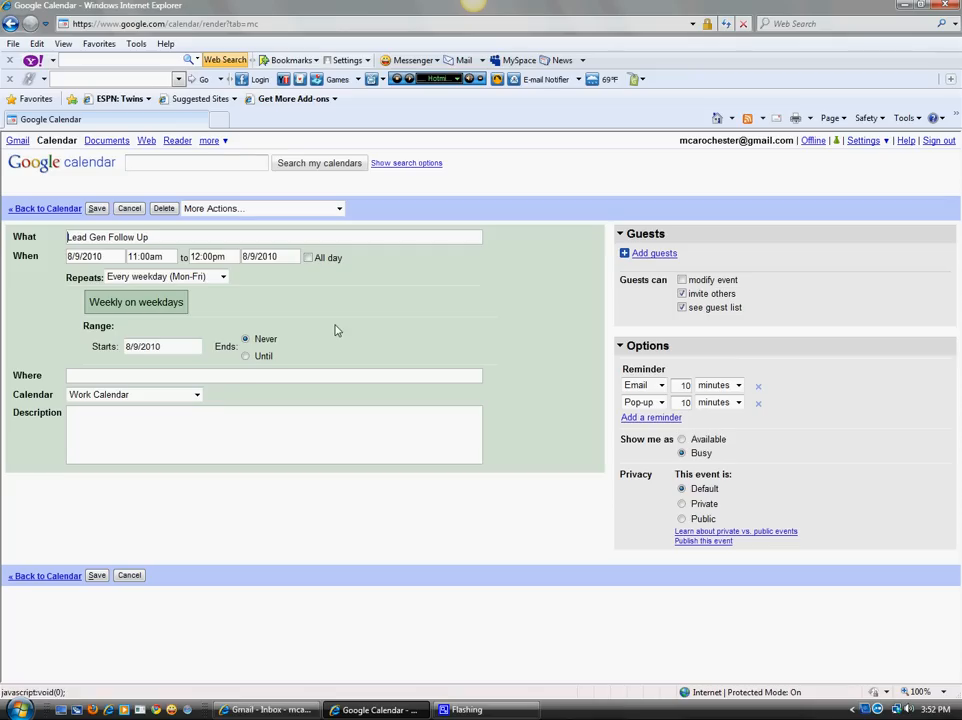
click(129, 208)
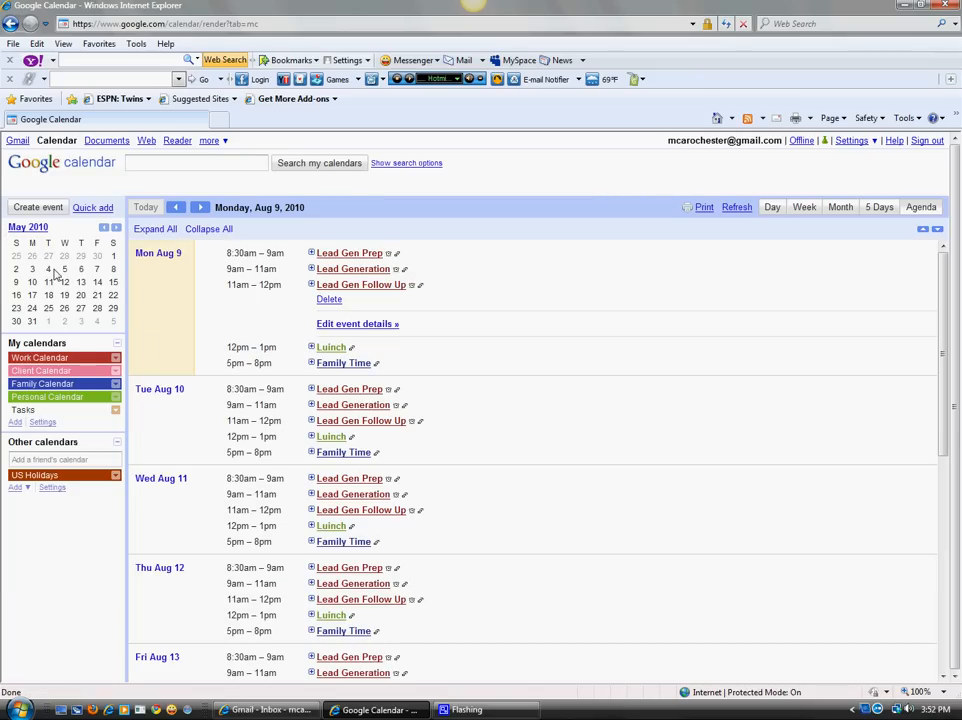
click(876, 207)
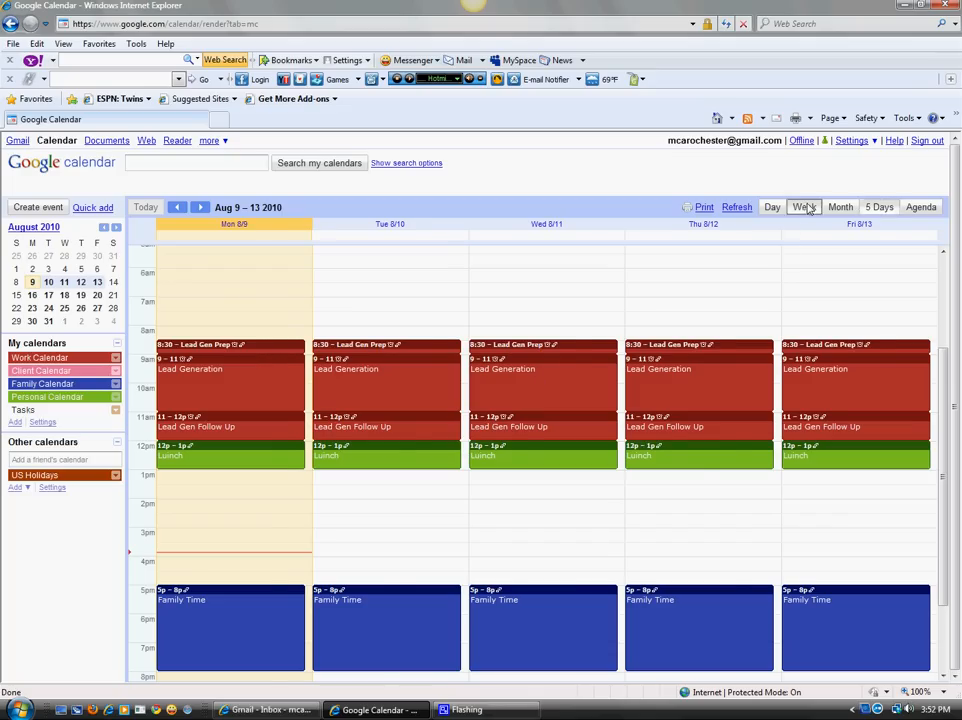
click(799, 207)
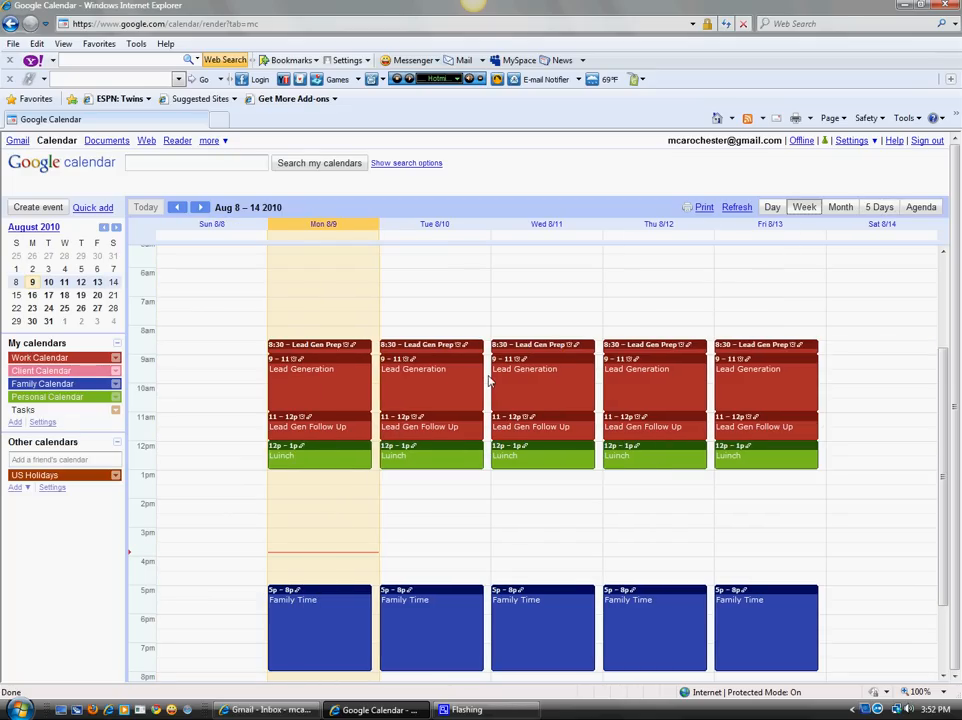
Create a Tuesday 9:30am–12:00pm client meeting at Dunn Bros on the Client Calendar and save it.
click(489, 381)
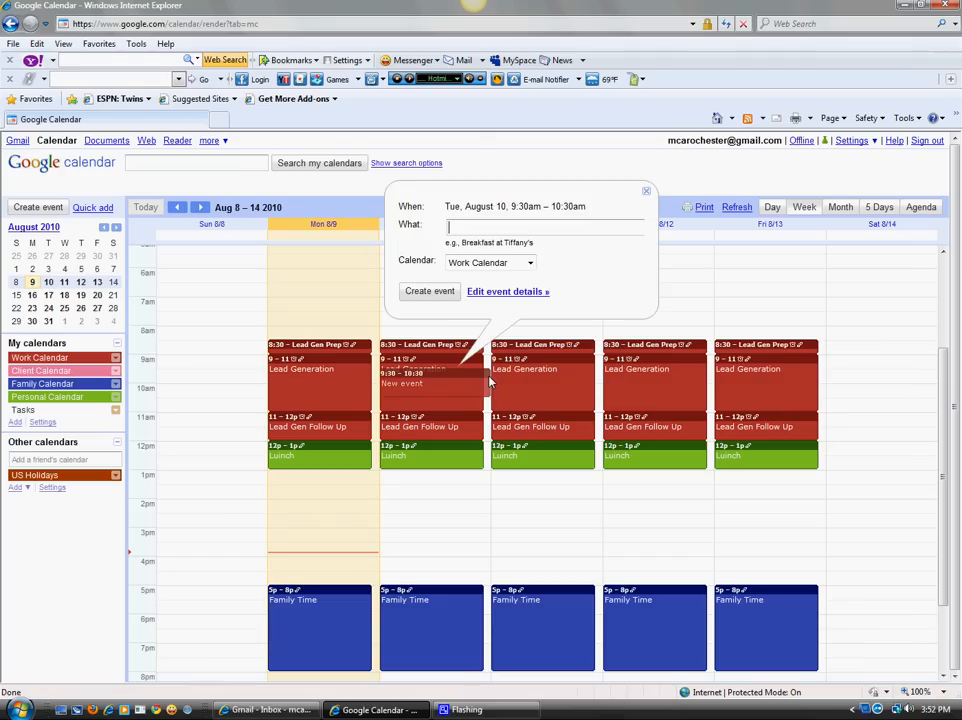
key(Escape)
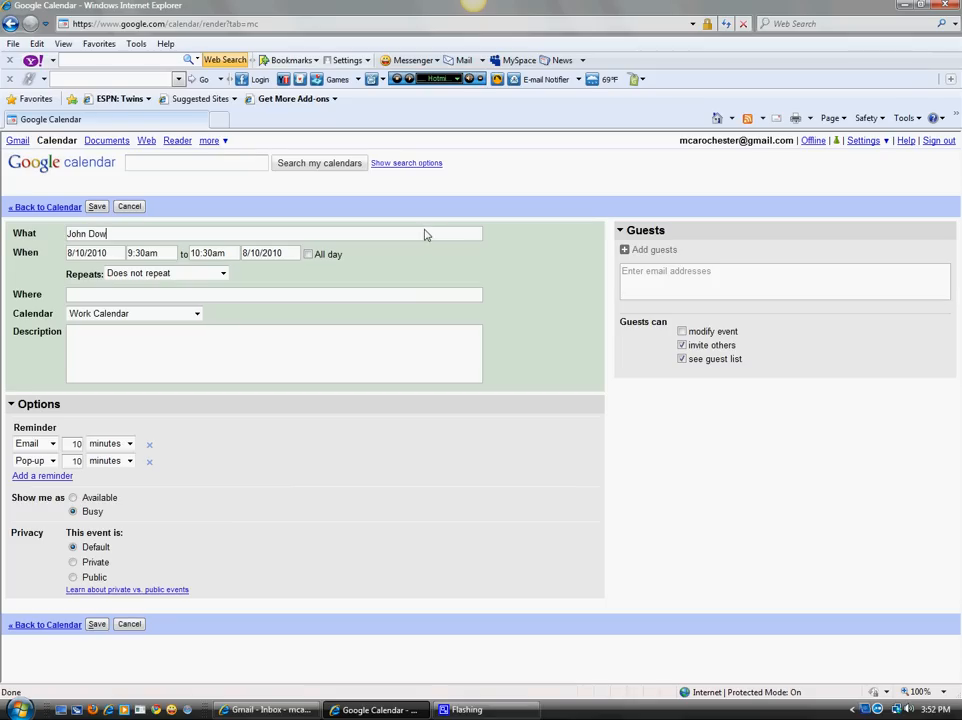
click(207, 253)
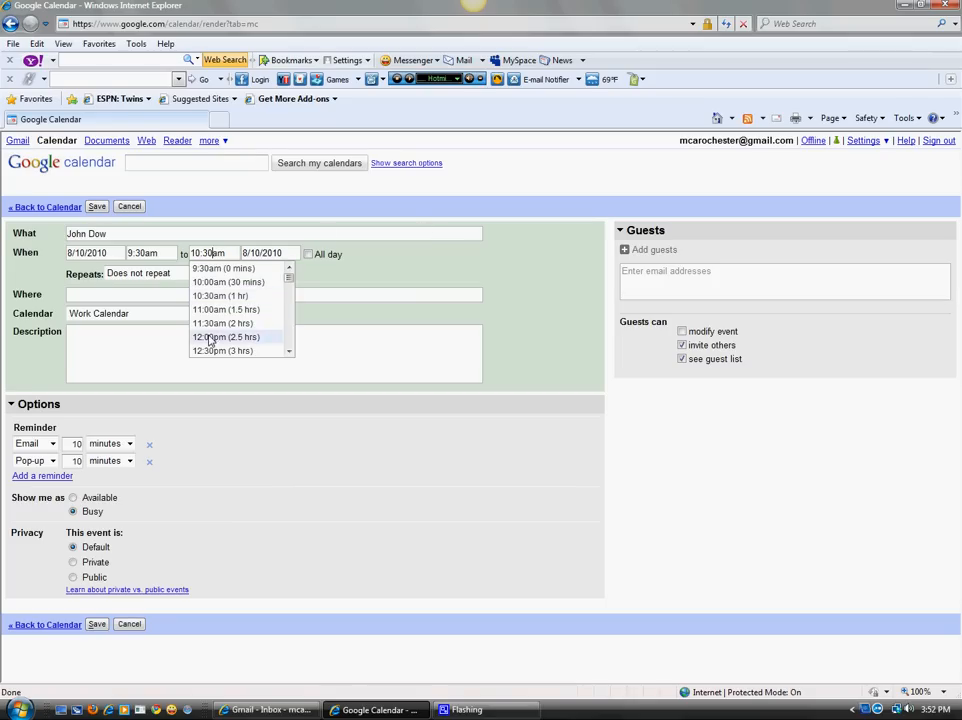
click(210, 340)
click(197, 313)
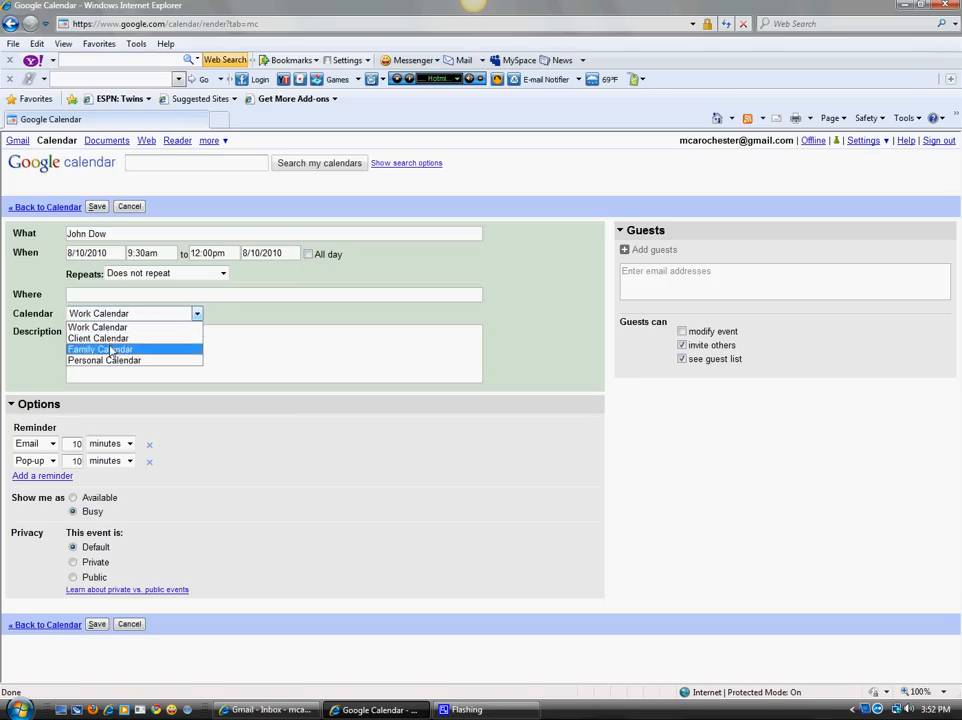
click(100, 338)
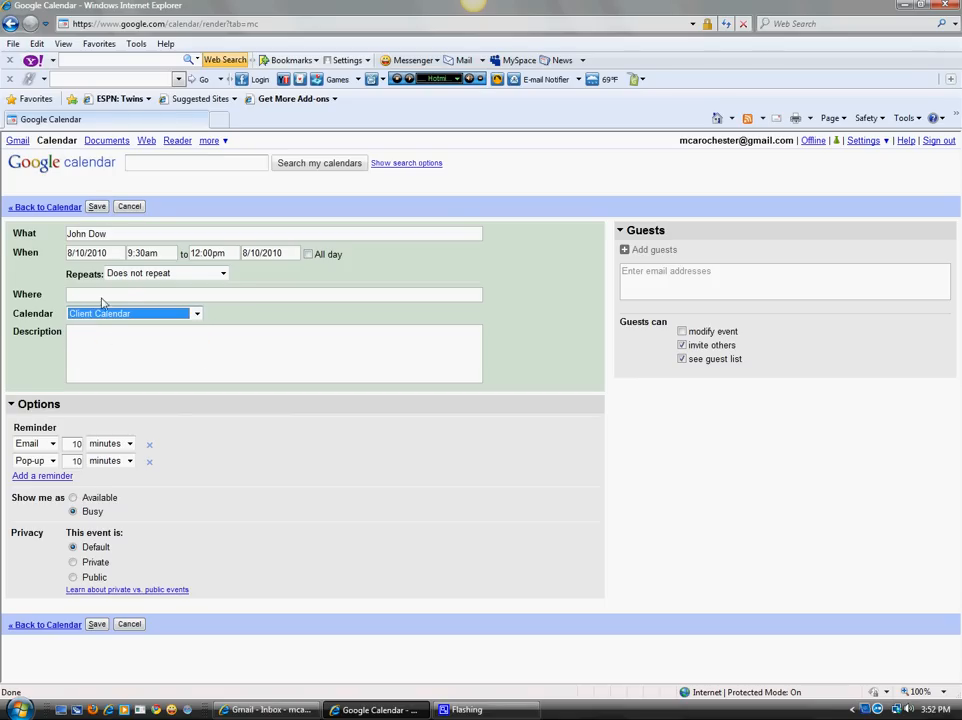
click(90, 372)
click(96, 296)
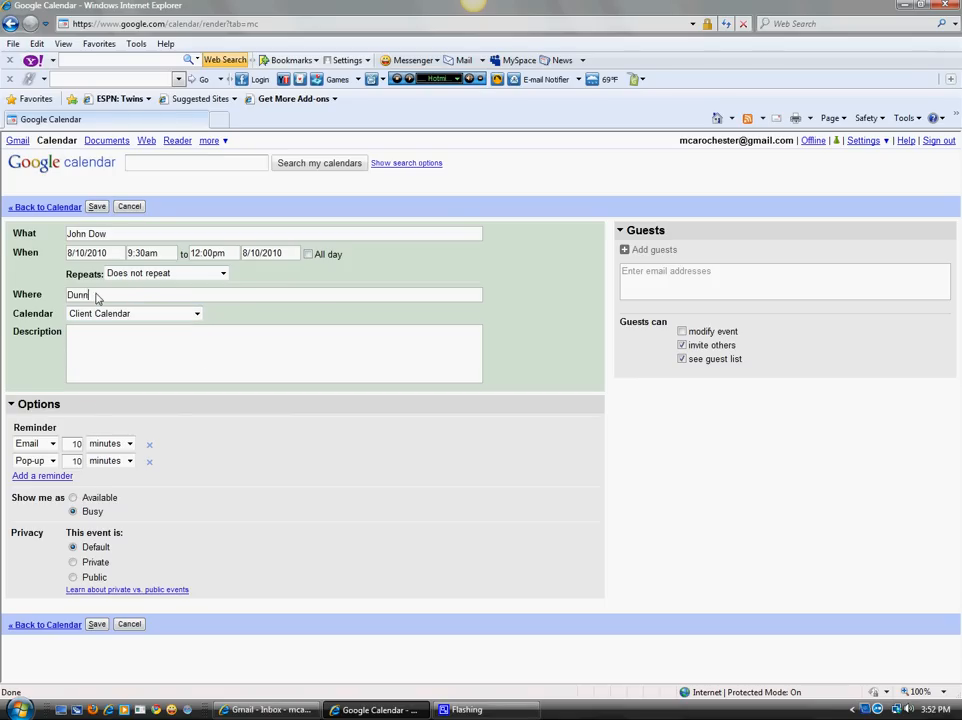
click(109, 365)
click(97, 207)
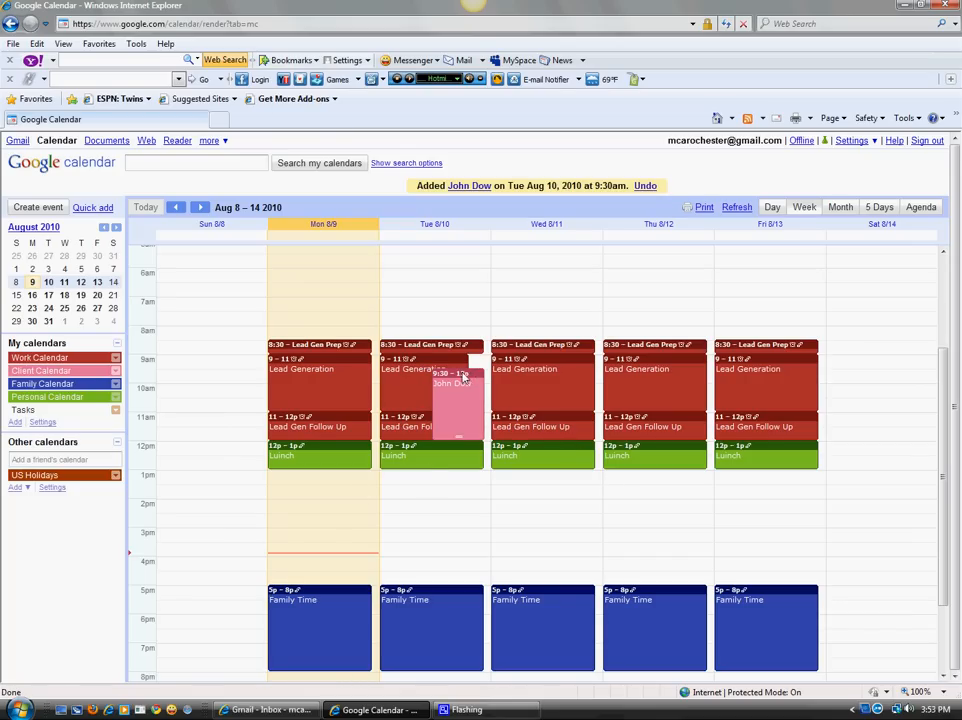
Move Tuesday's Lead Generation to 1:30pm and Lead Gen Follow Up to 3:30pm, and the client meeting to Wednesday 2–4:30pm.
drag(434, 370, 422, 484)
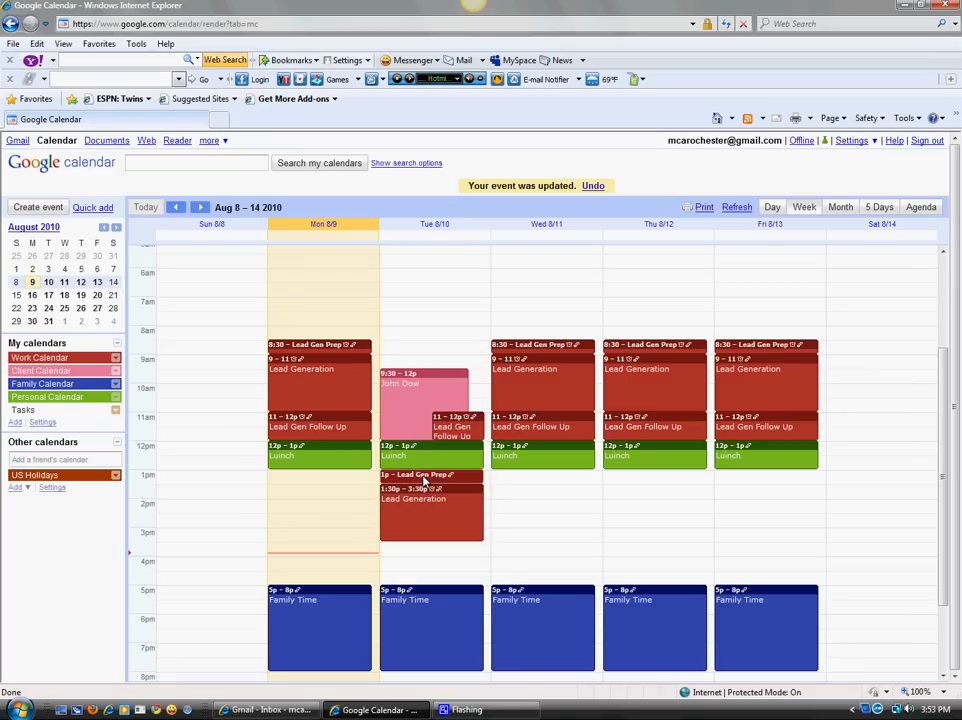
mouse_move(434, 378)
mouse_down()
mouse_move(429, 399)
mouse_move(428, 360)
mouse_up()
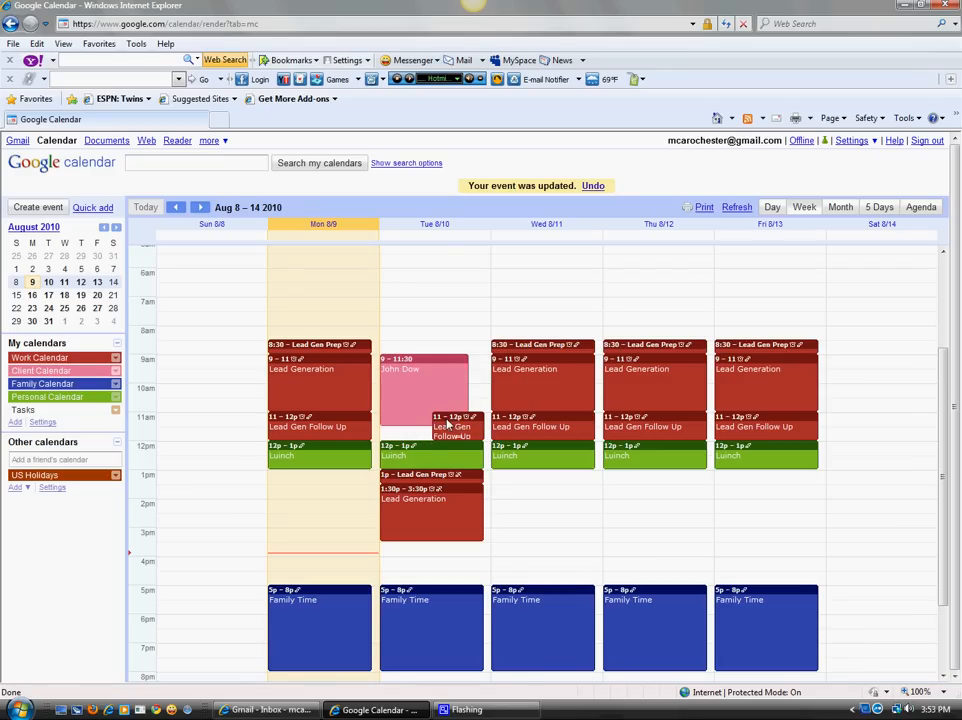
drag(479, 418, 436, 546)
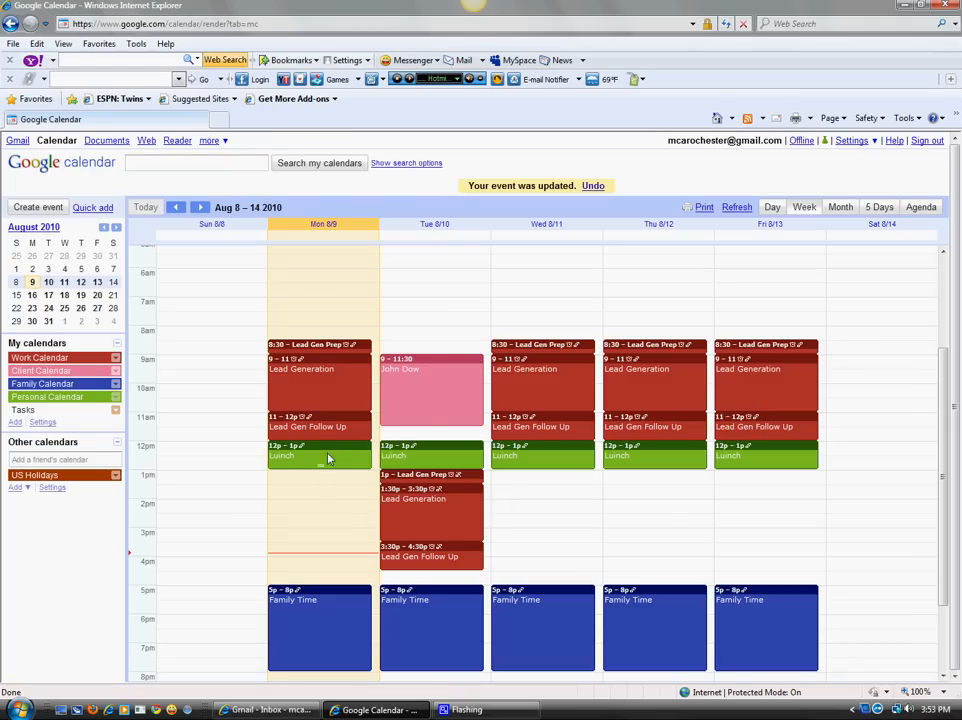
drag(432, 365, 542, 503)
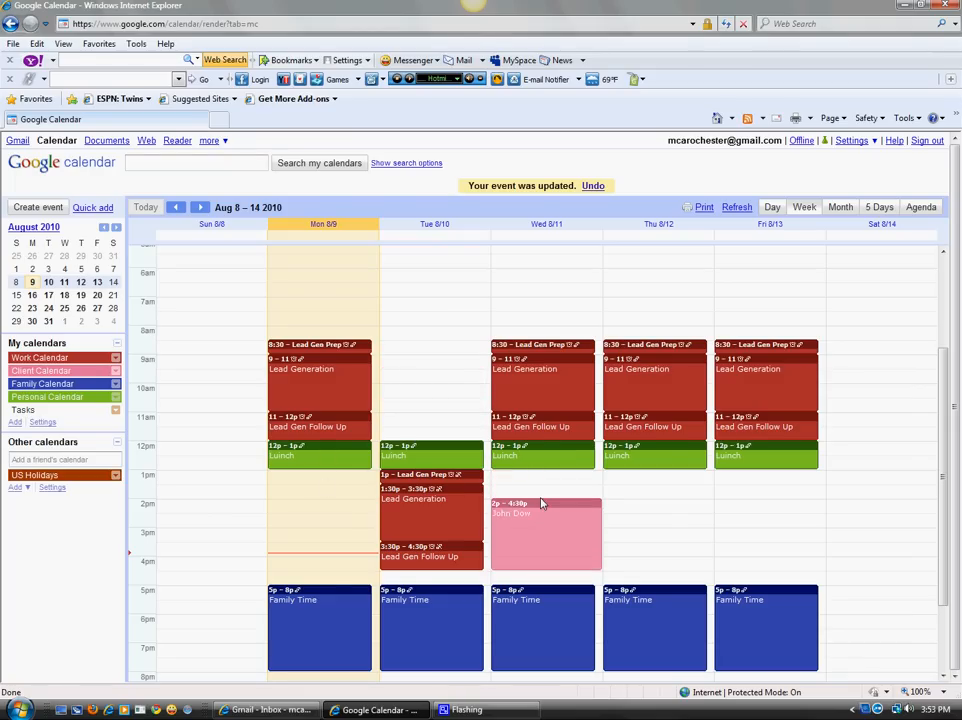
scroll(661, 509, down, 1)
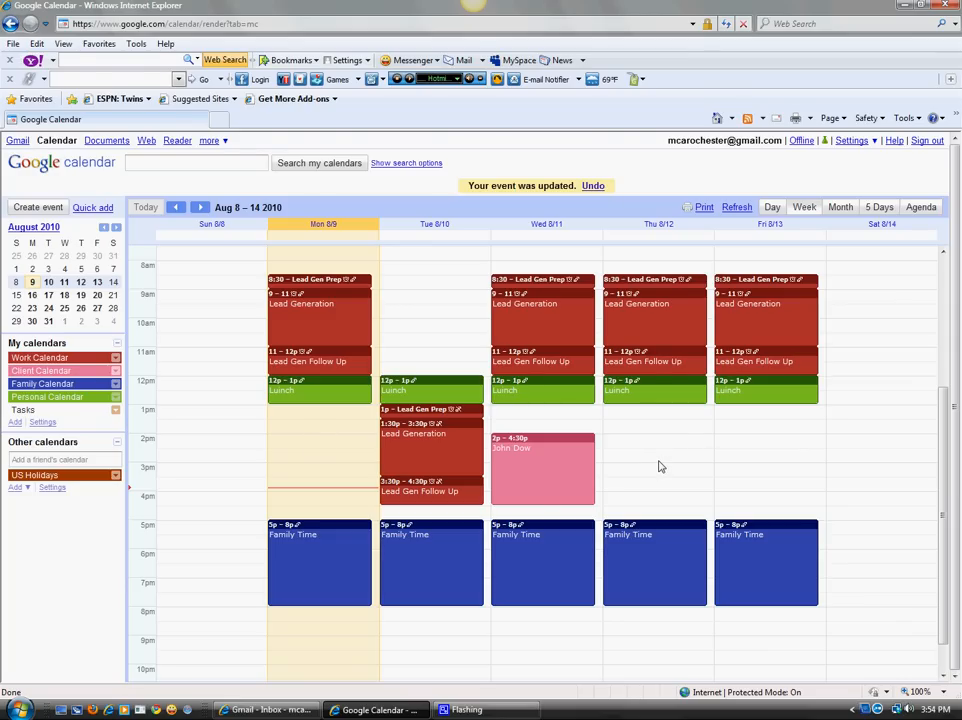
right_click(569, 452)
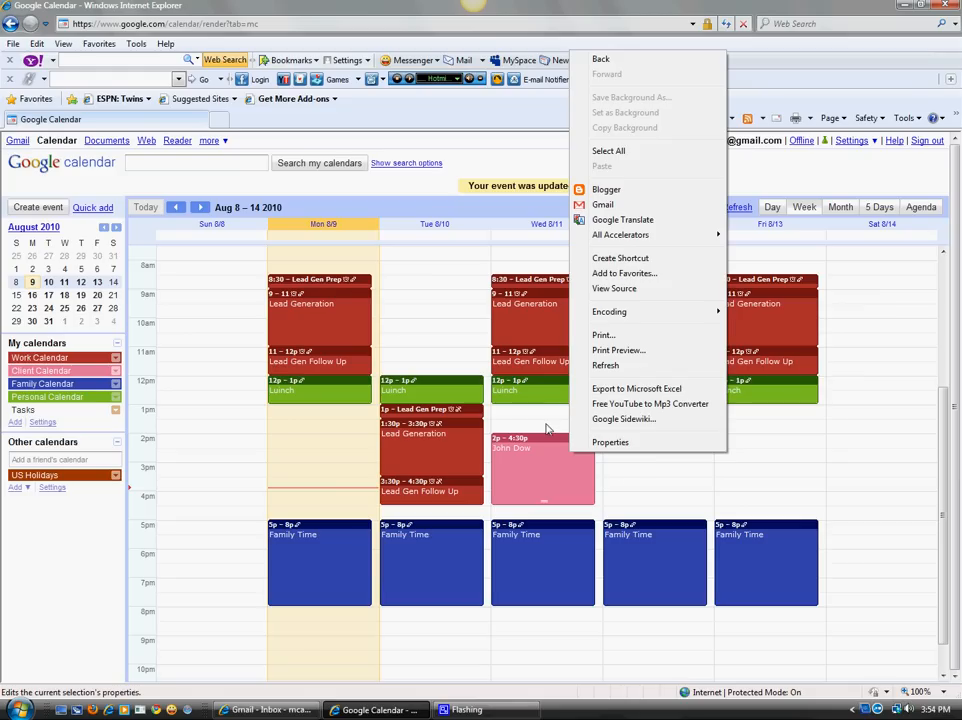
drag(944, 424, 944, 386)
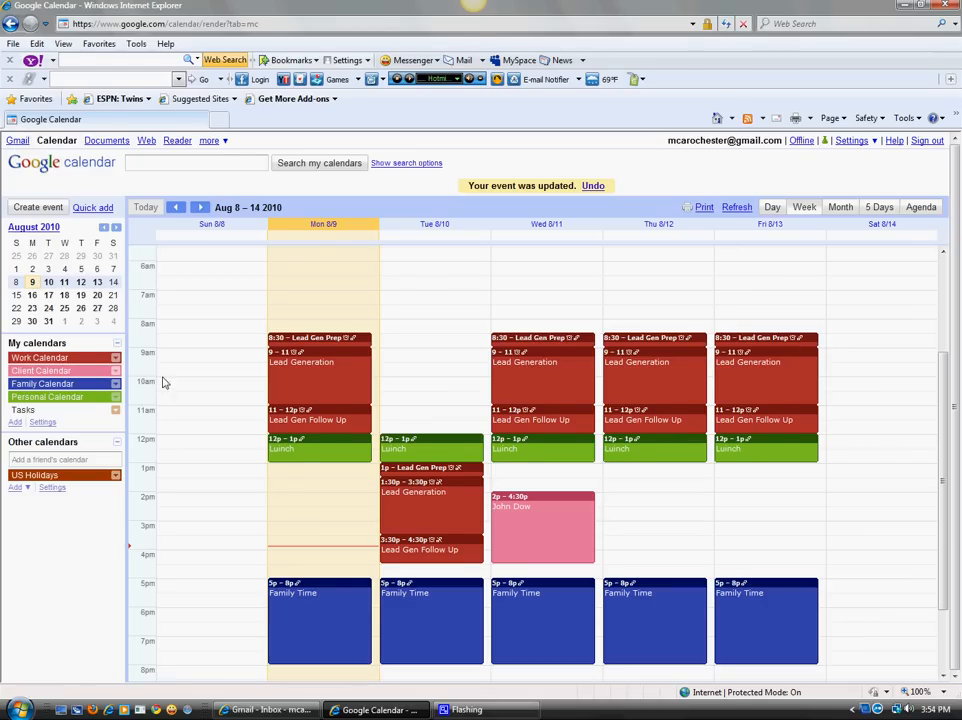
scroll(157, 381, down, 1)
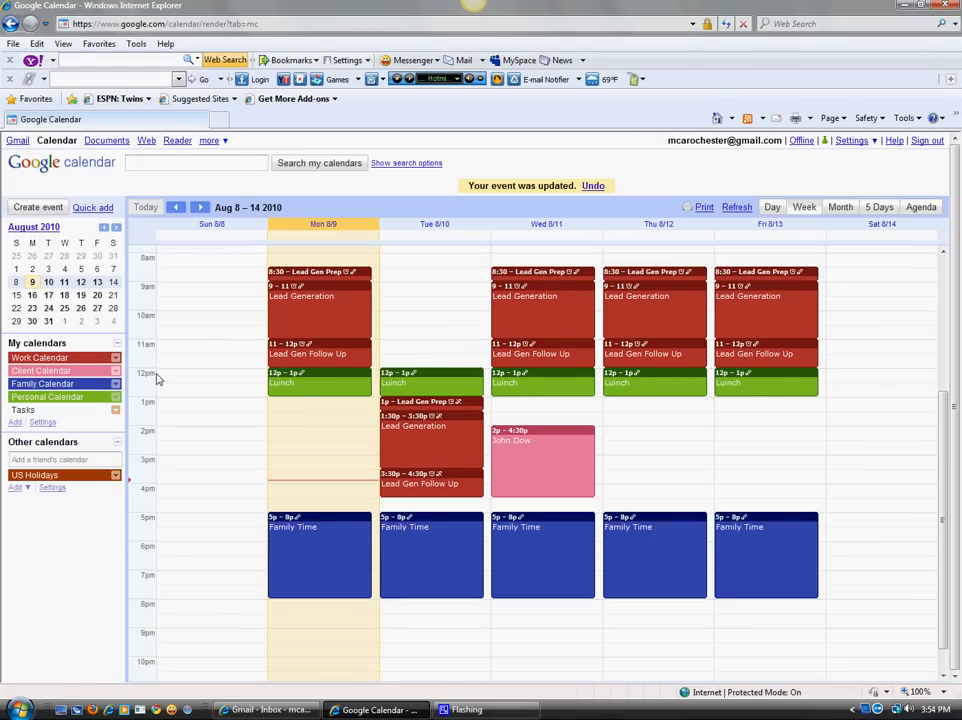
scroll(157, 381, up, 1)
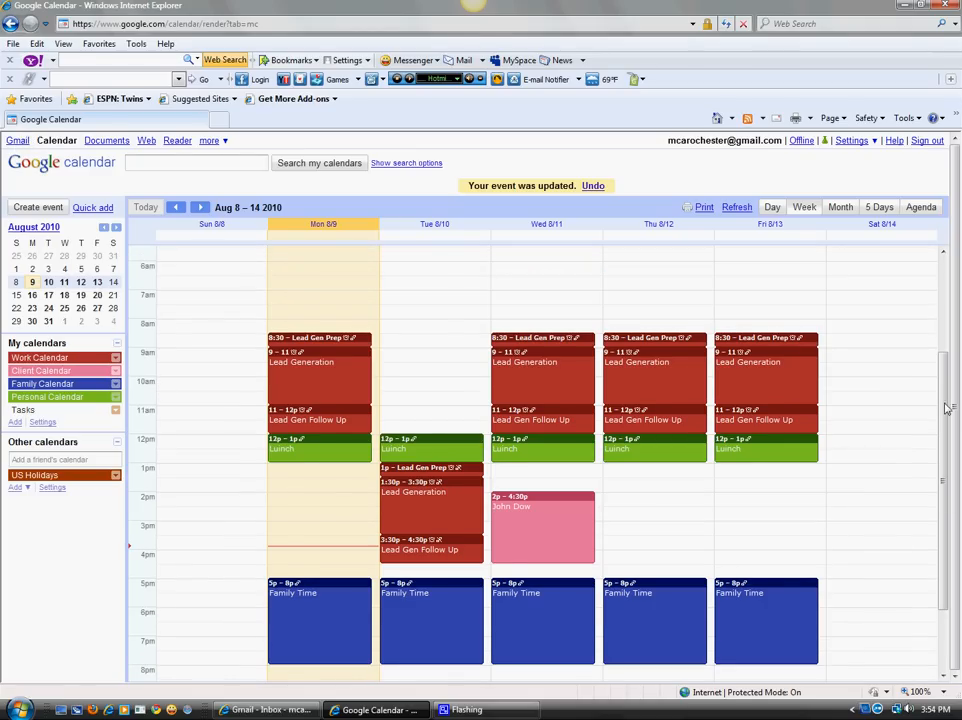
mouse_move(946, 408)
mouse_down()
mouse_move(937, 433)
mouse_move(939, 402)
mouse_move(938, 416)
mouse_up()
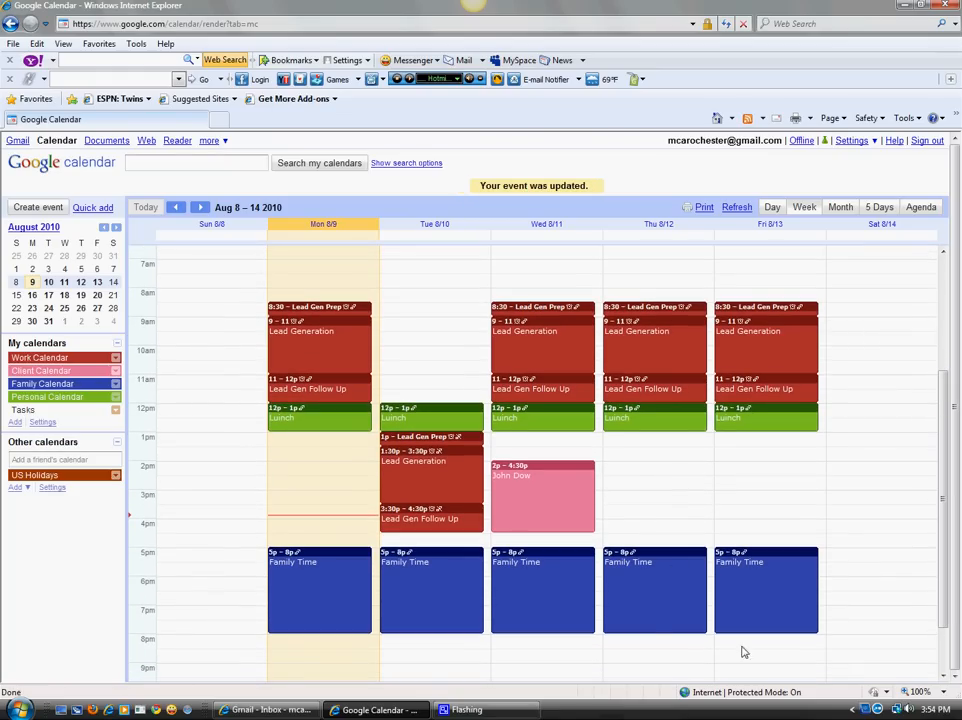
right_click(876, 711)
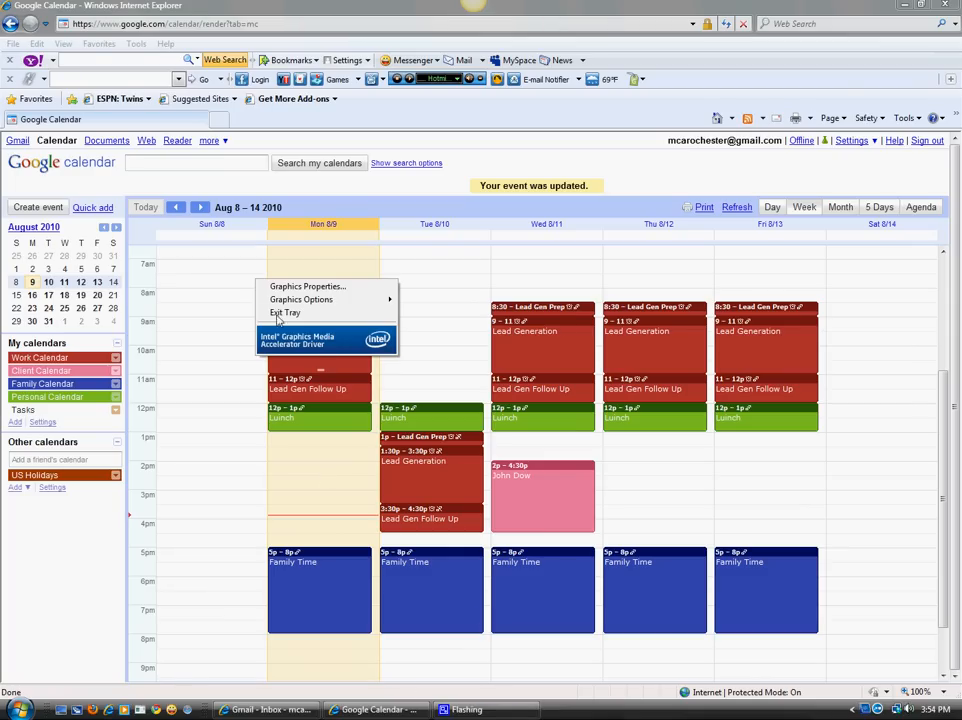
Minimise the Google Calendar and Gmail browser windows to reveal the desktop.
click(906, 6)
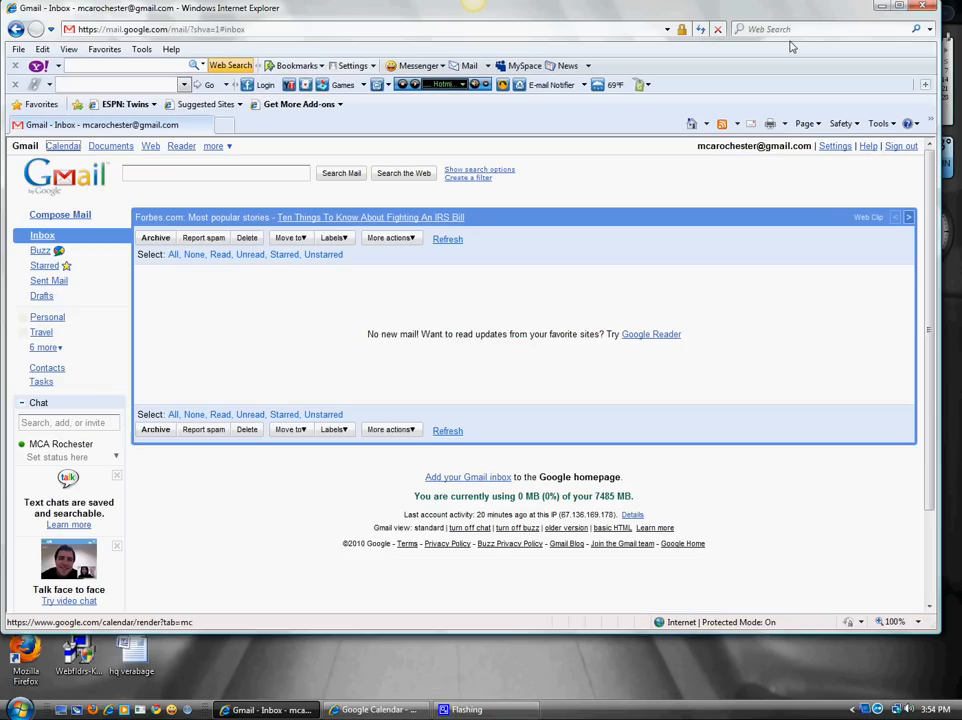
click(881, 8)
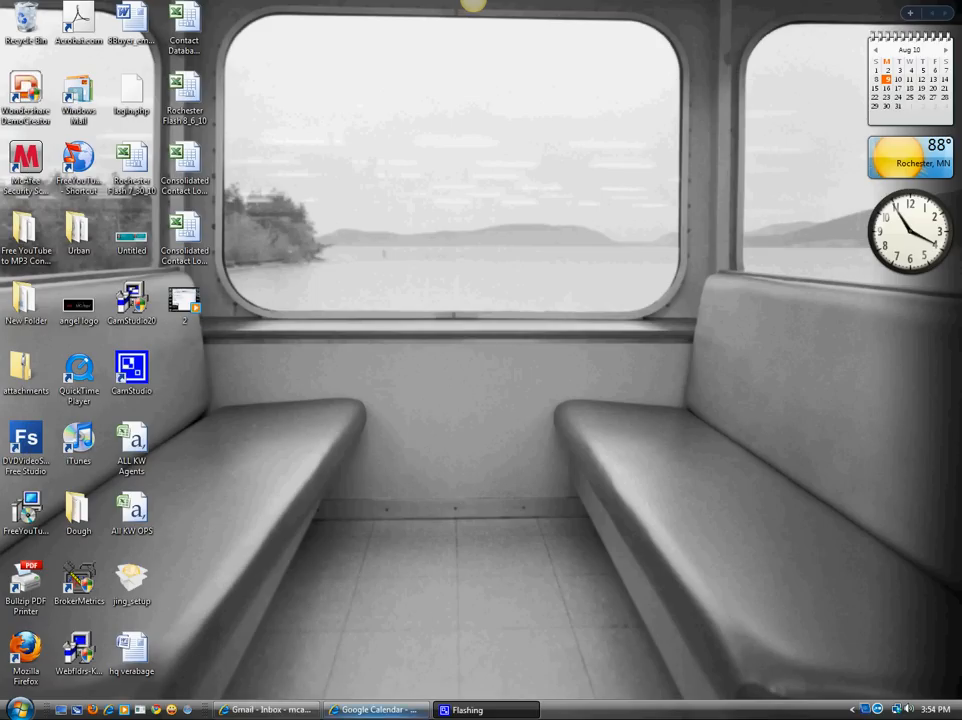